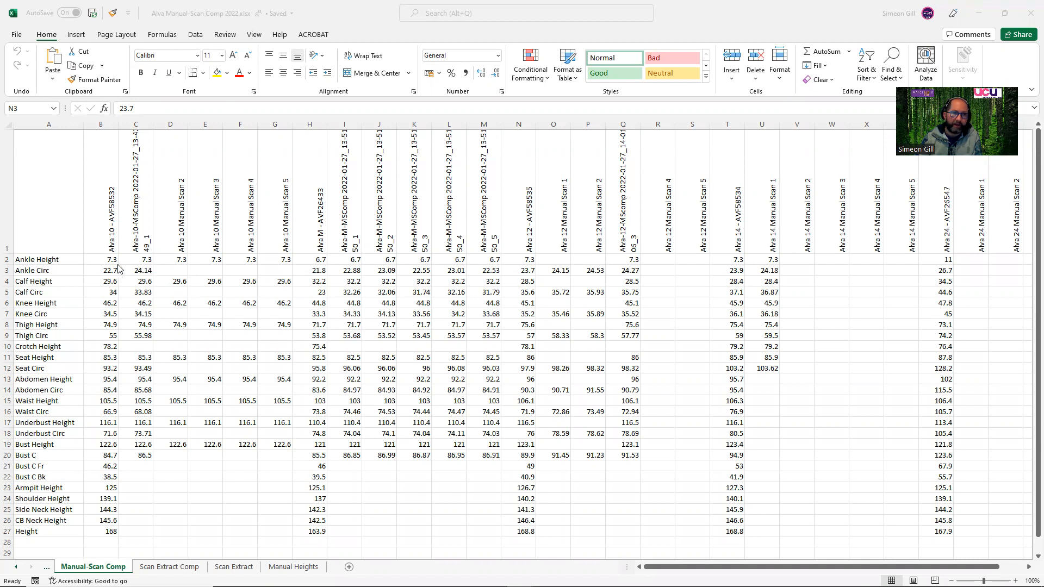
click(139, 258)
click(104, 271)
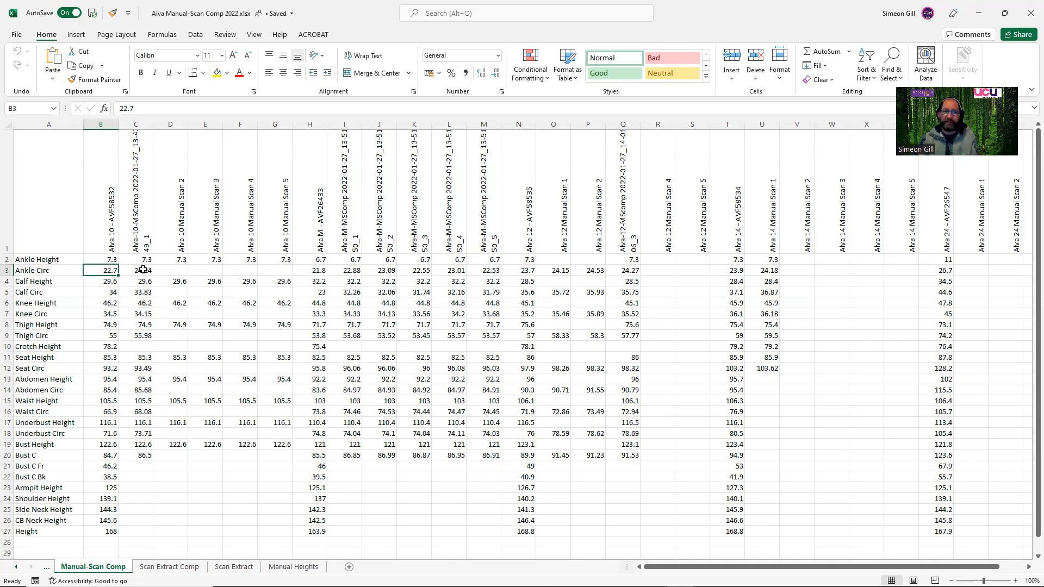
click(133, 343)
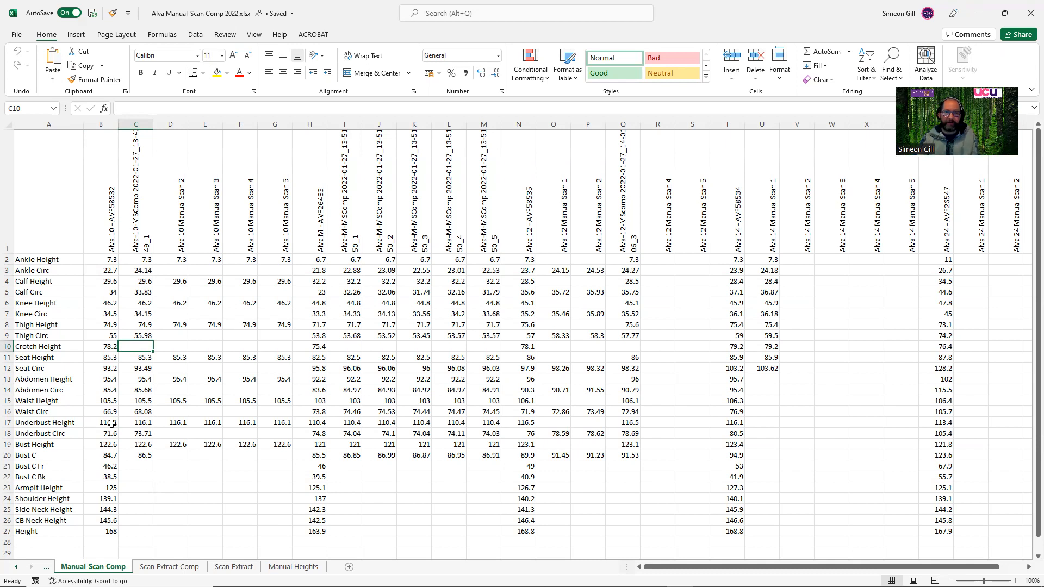
click(101, 346)
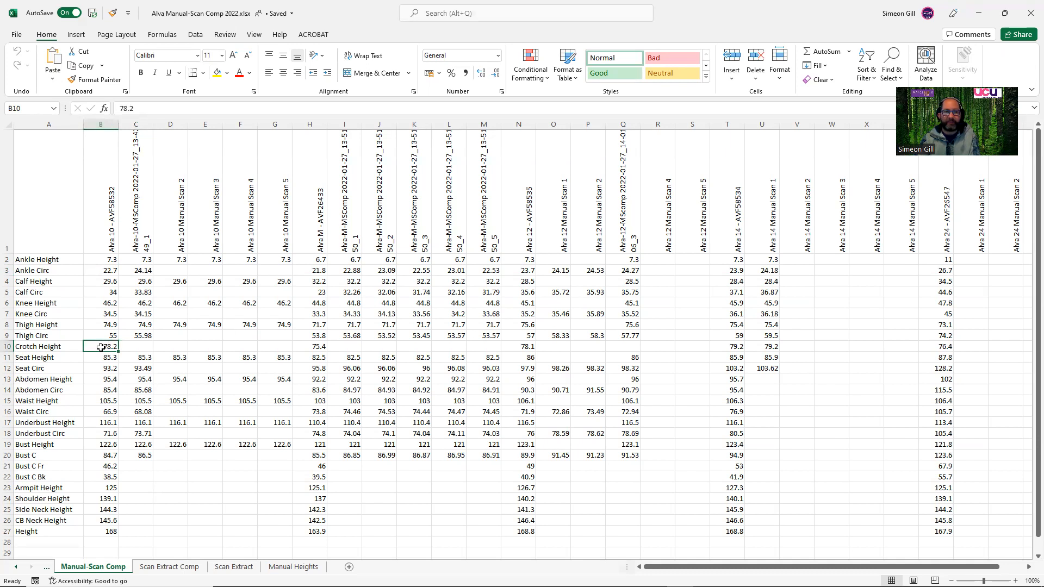
click(139, 335)
click(139, 293)
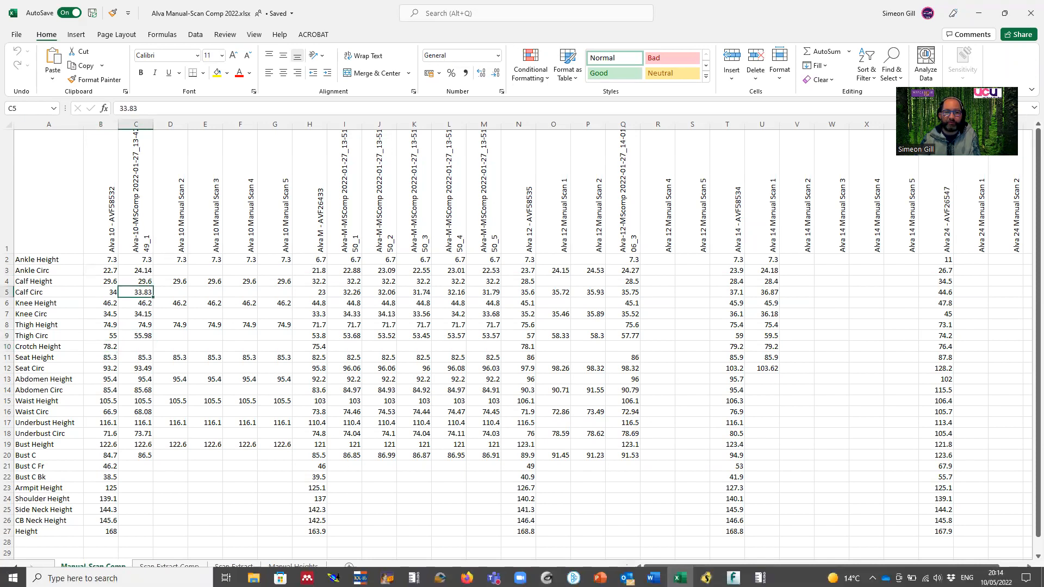
In Size Stream Studio, copy the file name Alva-10-MSComp 2022-01-27_13-42-49_2 and load that file as the refined body mesh.
click(760, 576)
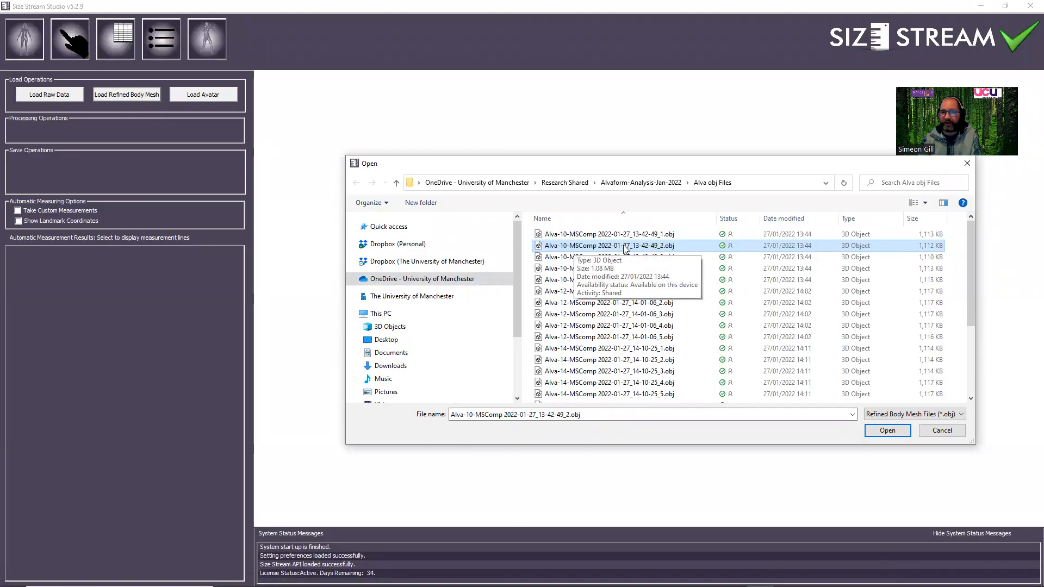
click(625, 247)
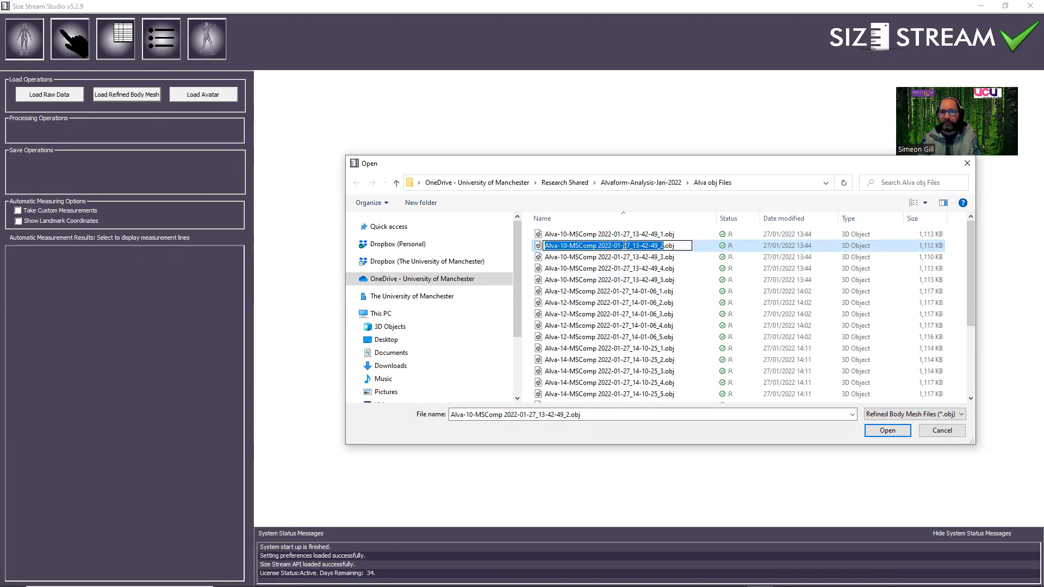
right_click(641, 244)
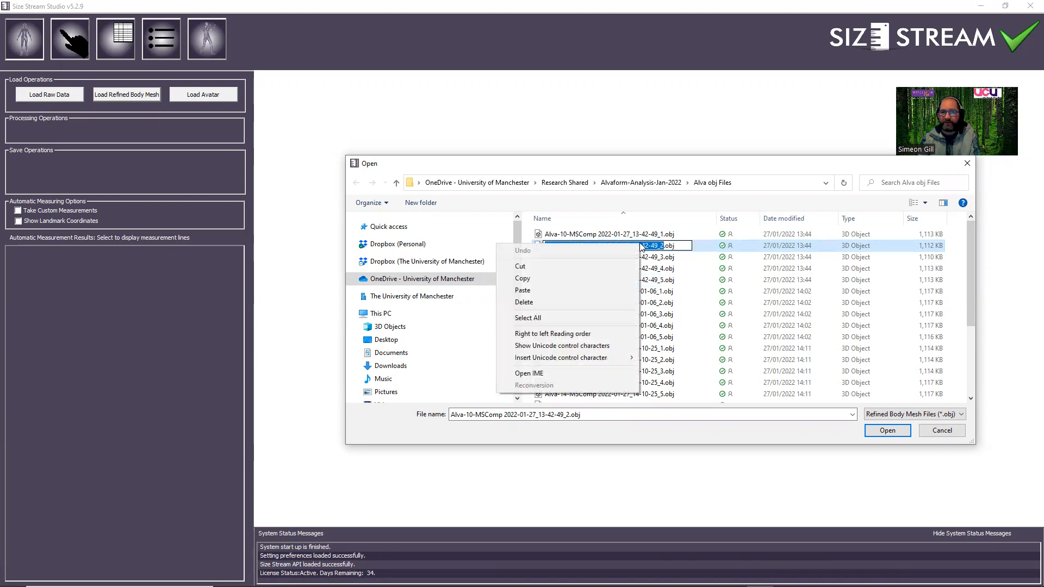
click(552, 276)
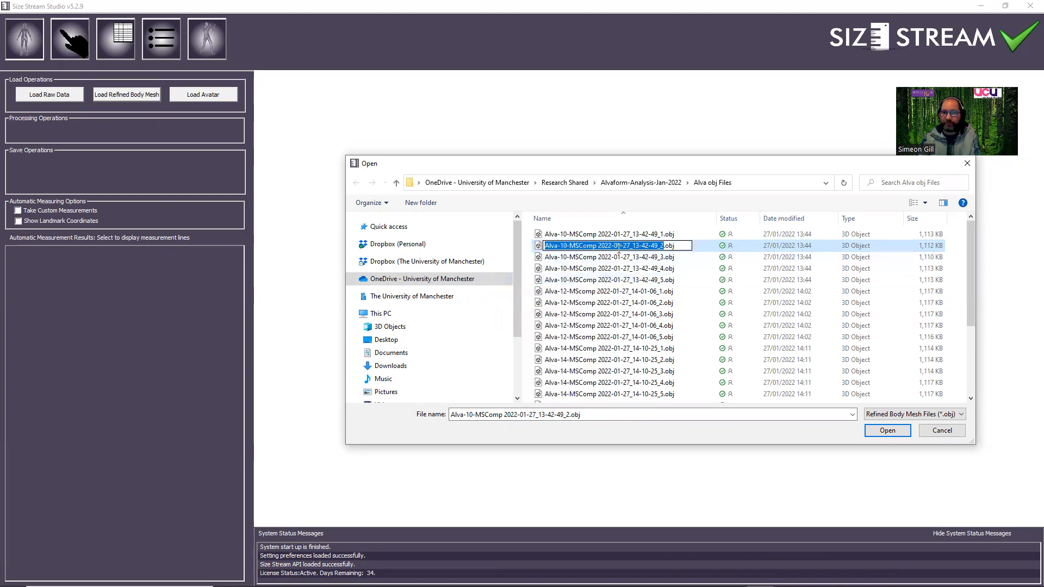
click(881, 432)
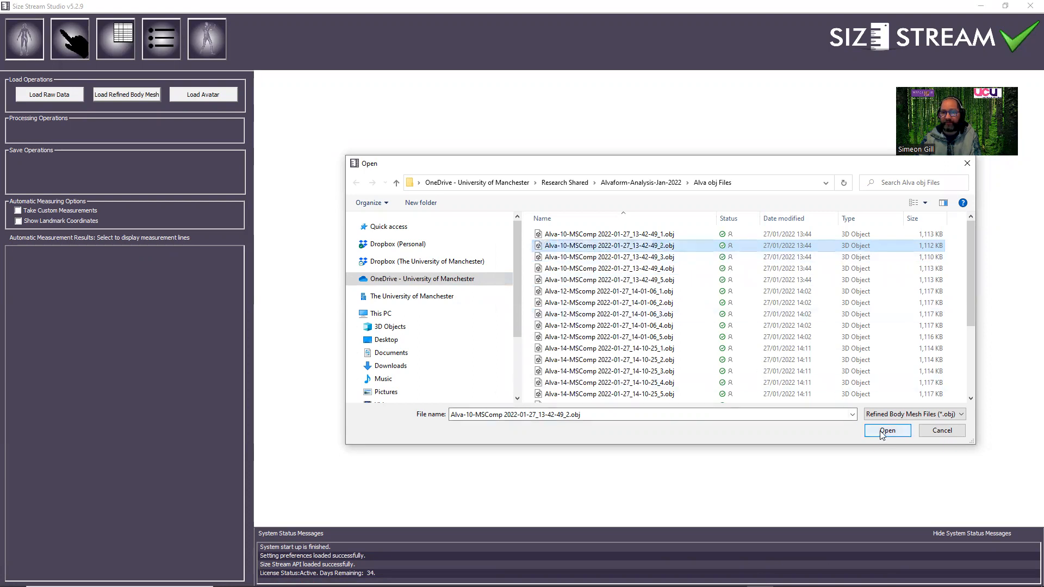
click(887, 431)
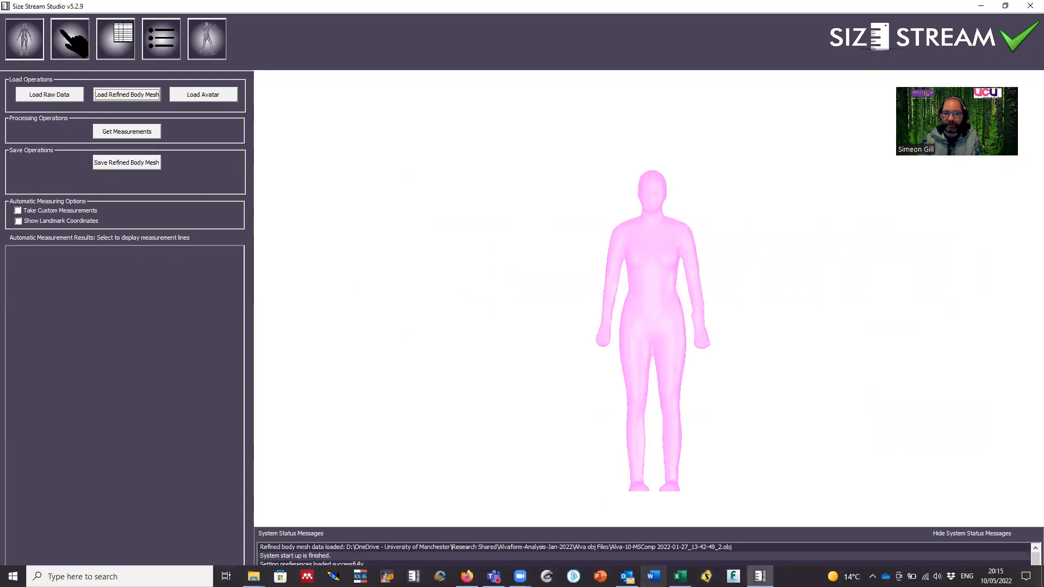
Switch to the Excel workbook and replace the "Alva 10 Manual Scan 2" column header in D1 with the copied file name.
click(673, 571)
click(180, 196)
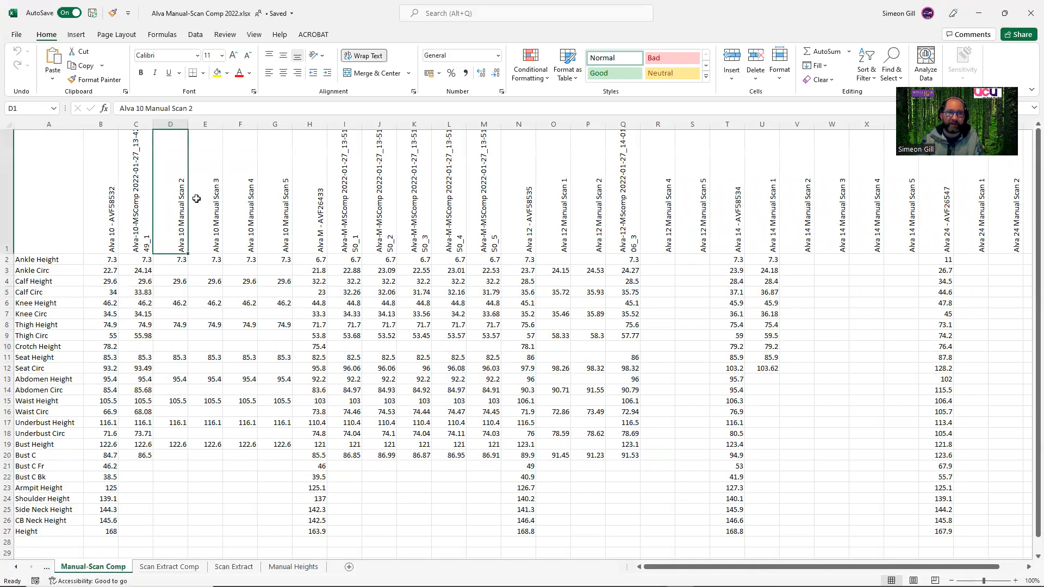
key(ctrl+v)
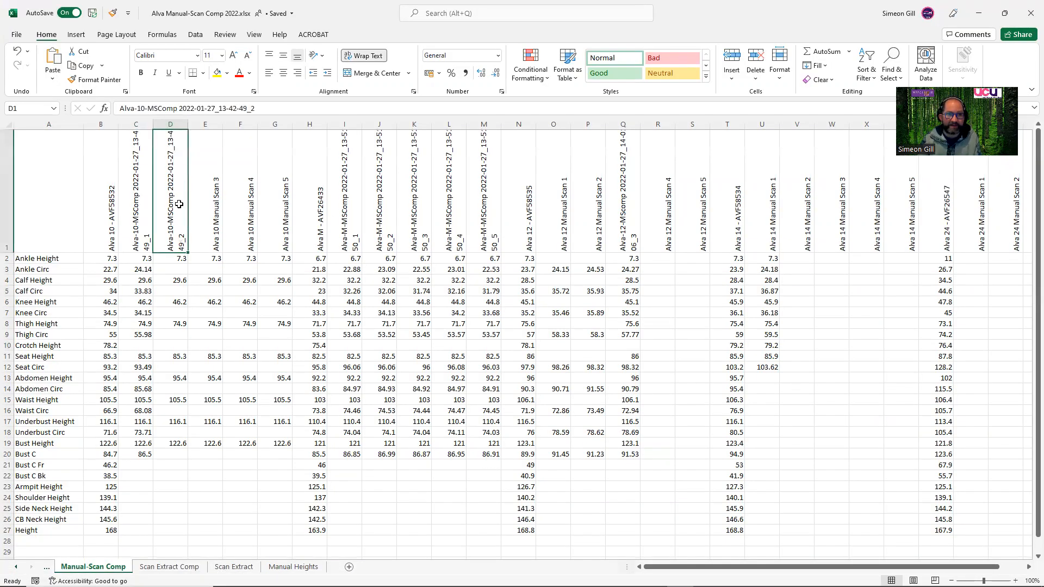
click(134, 224)
click(164, 218)
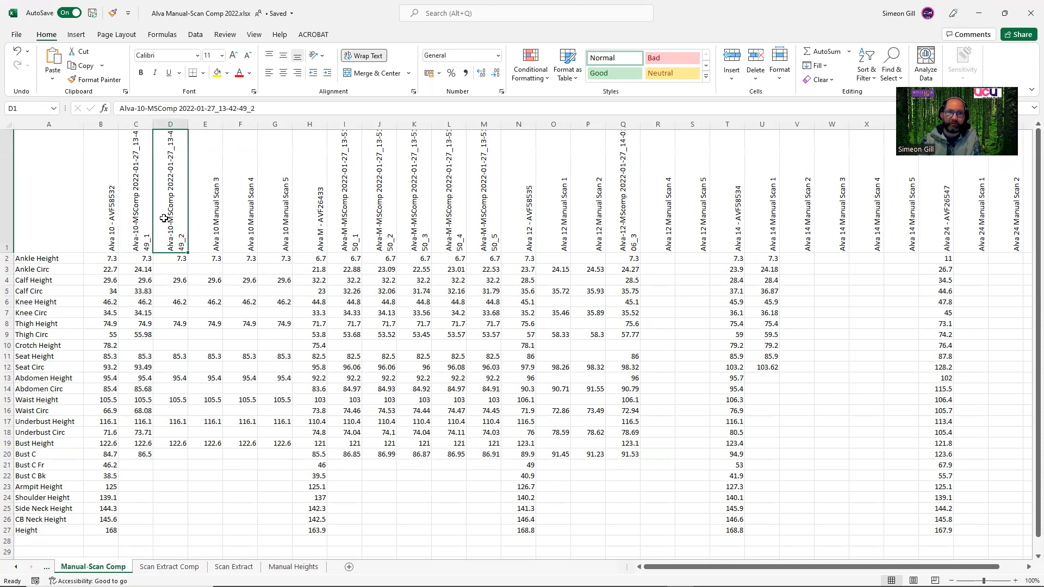
click(218, 212)
click(251, 207)
click(273, 204)
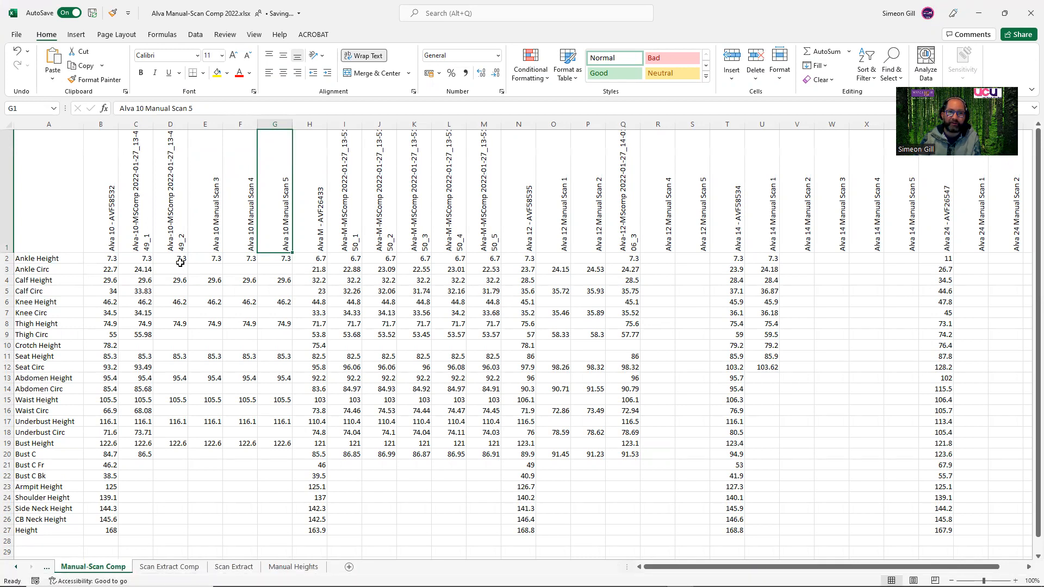
Switch to Size Stream Studio and extract the automatic measurements from the loaded body mesh.
click(760, 577)
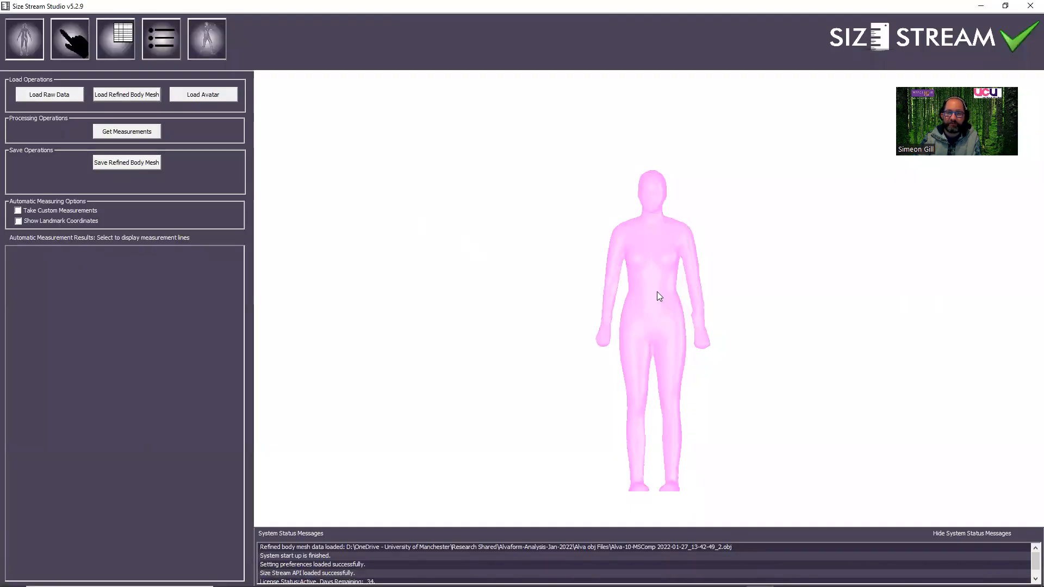
scroll(668, 288, up, 5)
middle_drag(639, 257, 613, 216)
scroll(648, 257, up, 2)
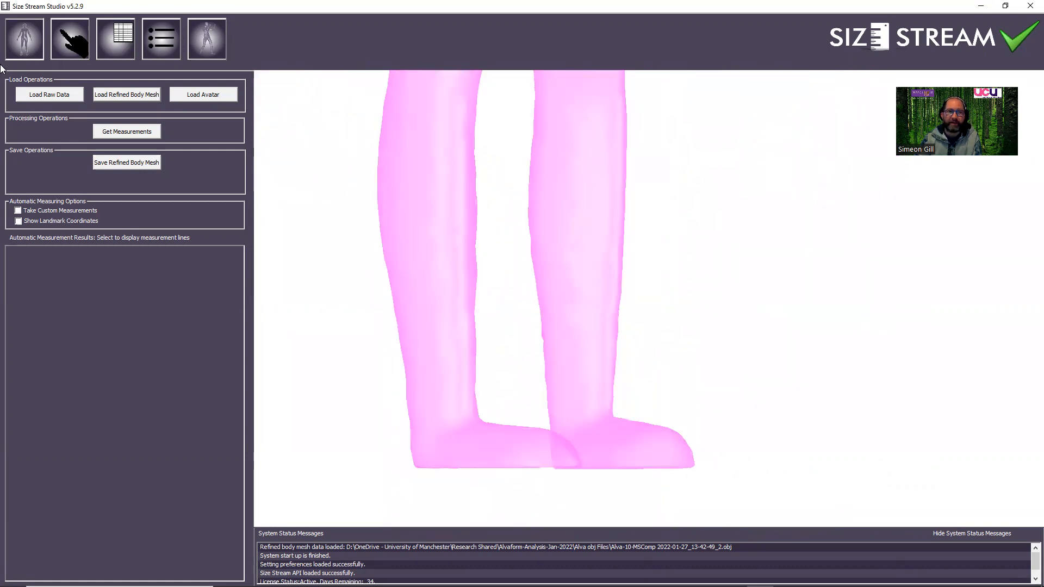
click(132, 132)
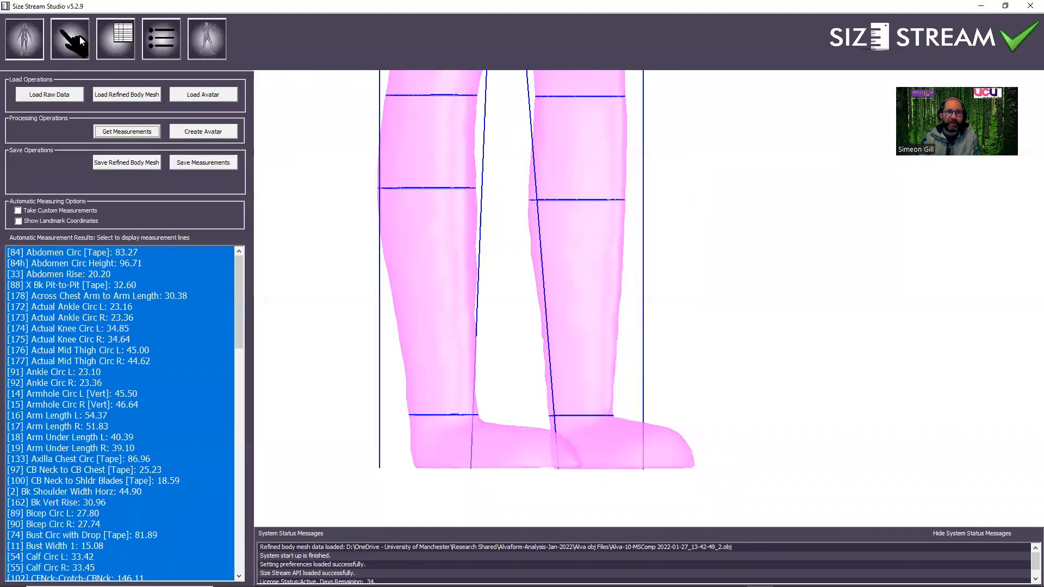
Place a manual slice horizontal to the floor just above the ankle with the Slice Tool.
click(77, 41)
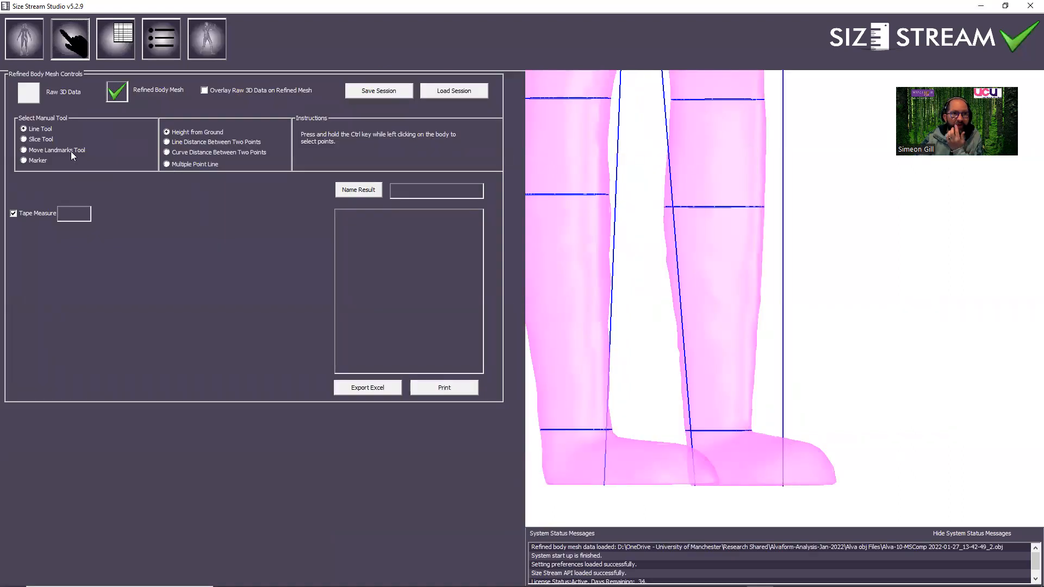
click(24, 140)
drag(581, 263, 658, 291)
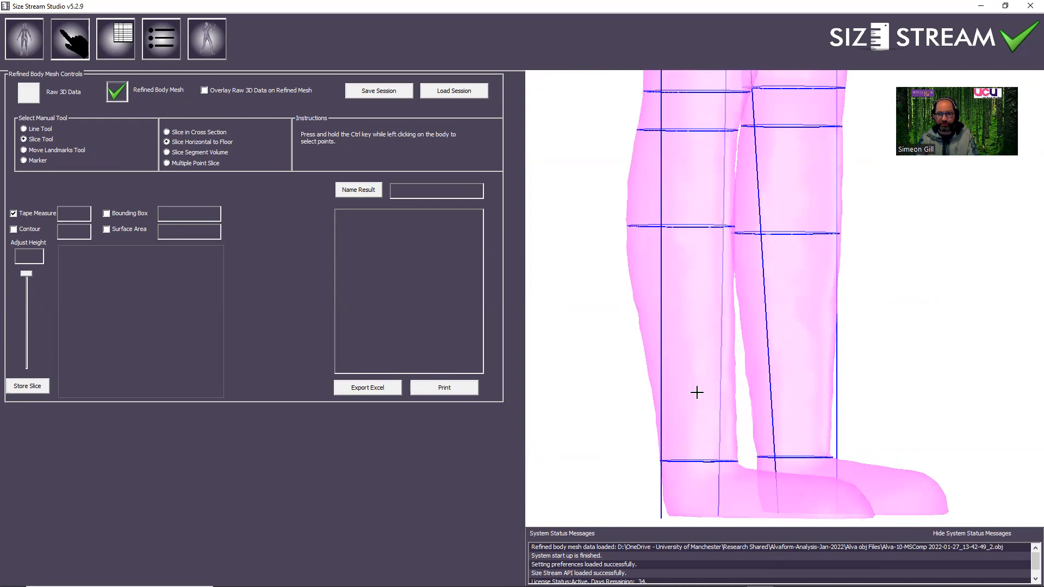
ctrl+click(693, 456)
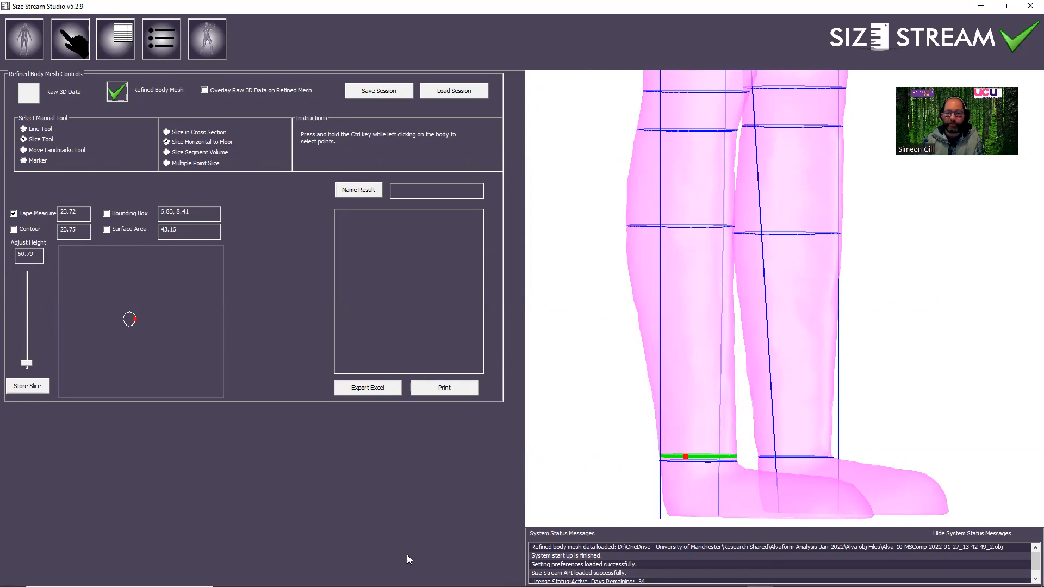
Check the second scan's Ankle Height in the Excel workbook, and set the ankle slice's height to 73 in Size Stream Studio.
click(679, 576)
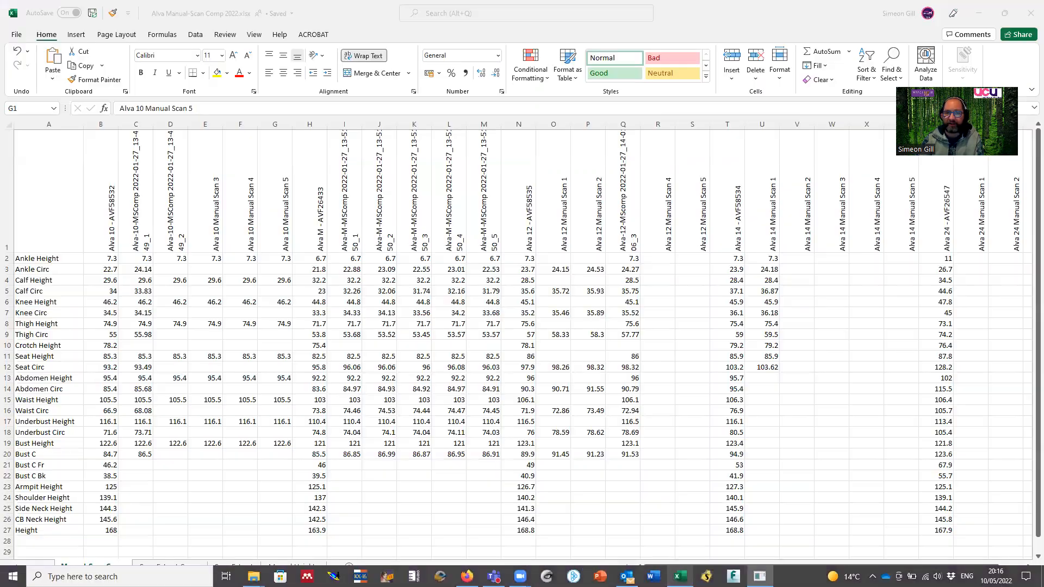
click(176, 257)
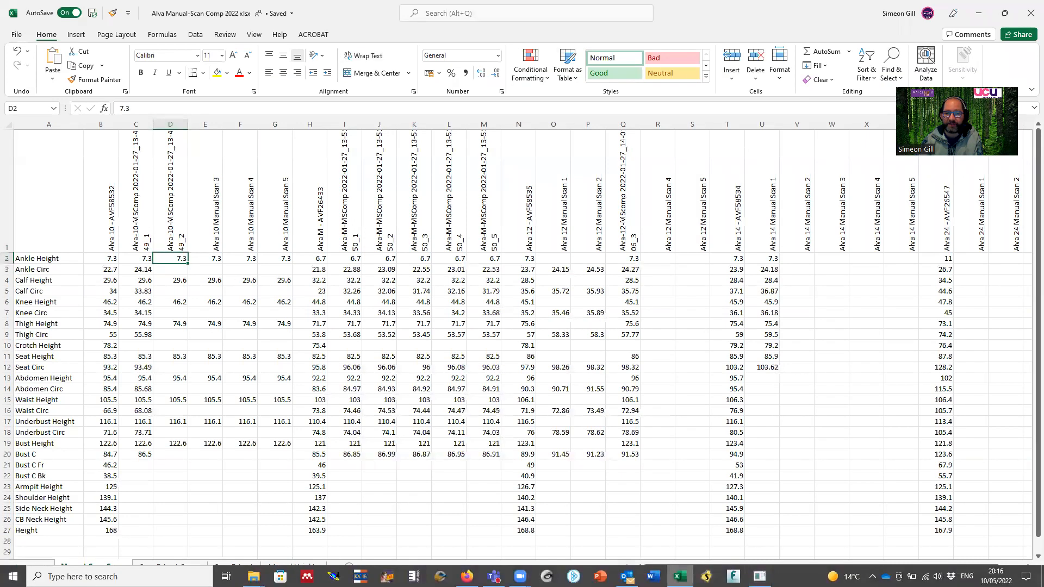
mouse_move(760, 576)
click(760, 522)
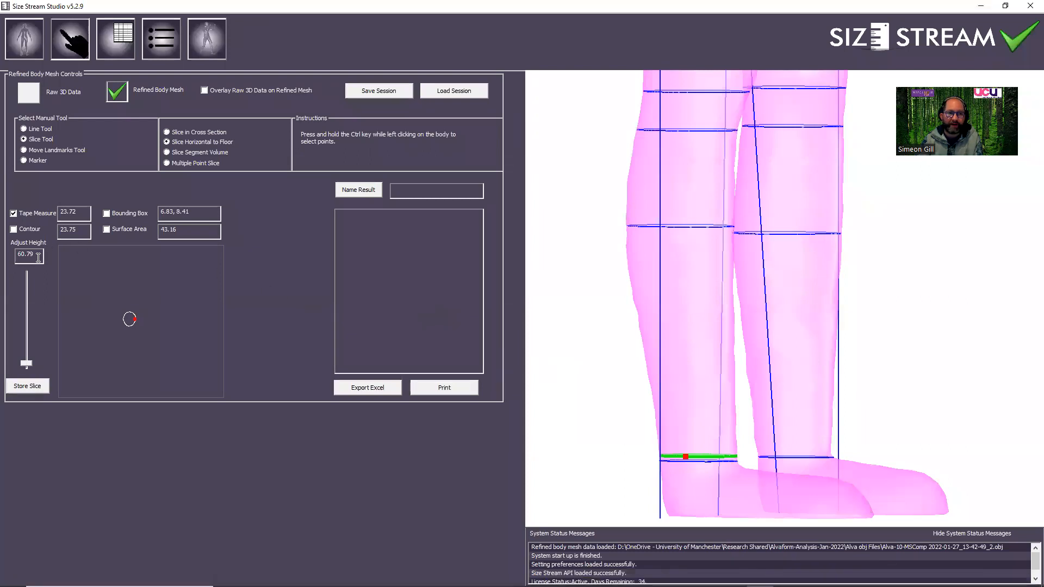
drag(38, 256, 10, 258)
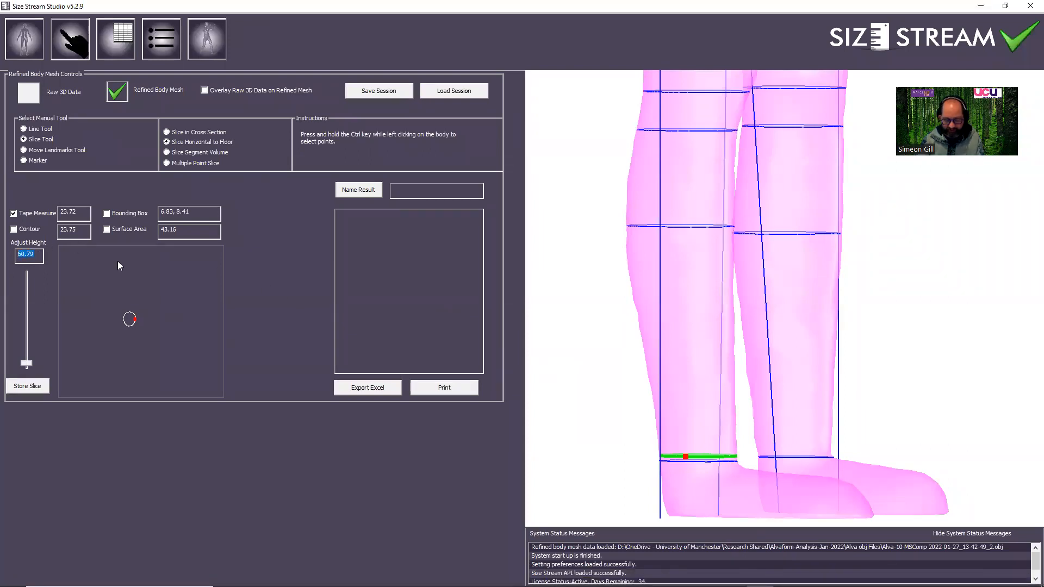
text(73)
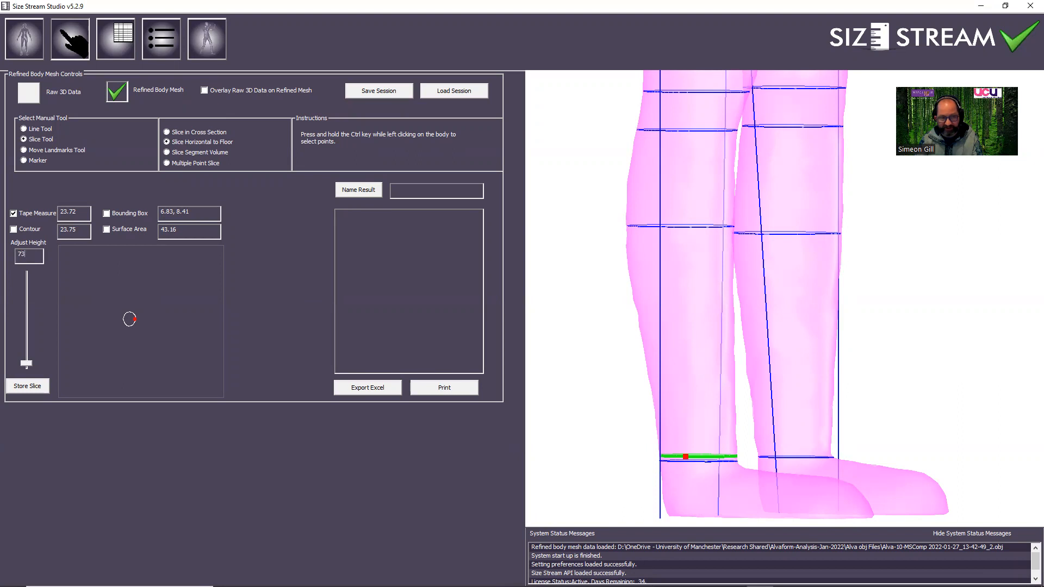
text(.)
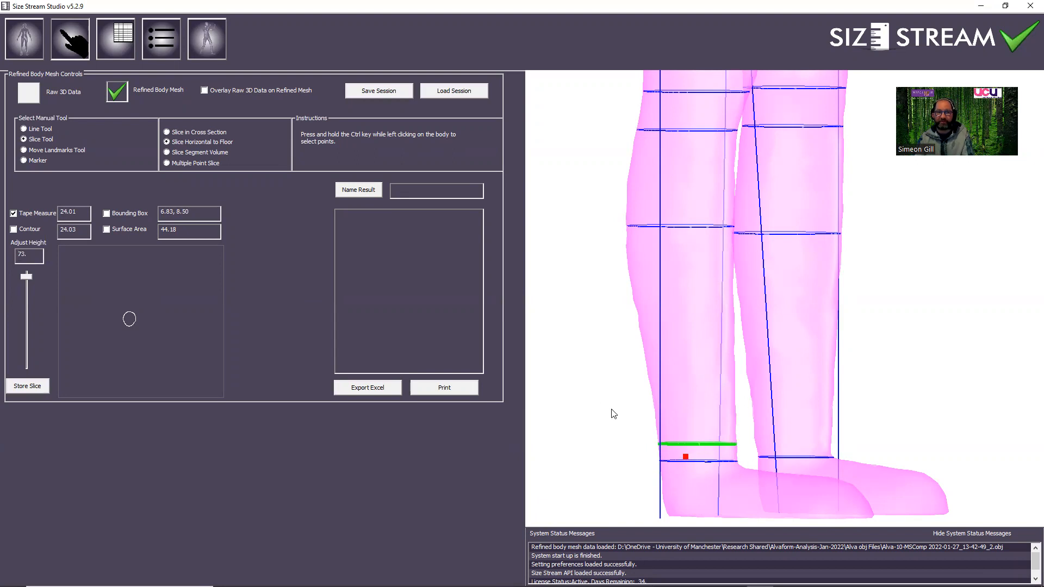
Try the Contour, Bounding Box and Surface Area options on the ankle slice, and return to Tape Measure only.
click(13, 229)
click(107, 214)
click(107, 229)
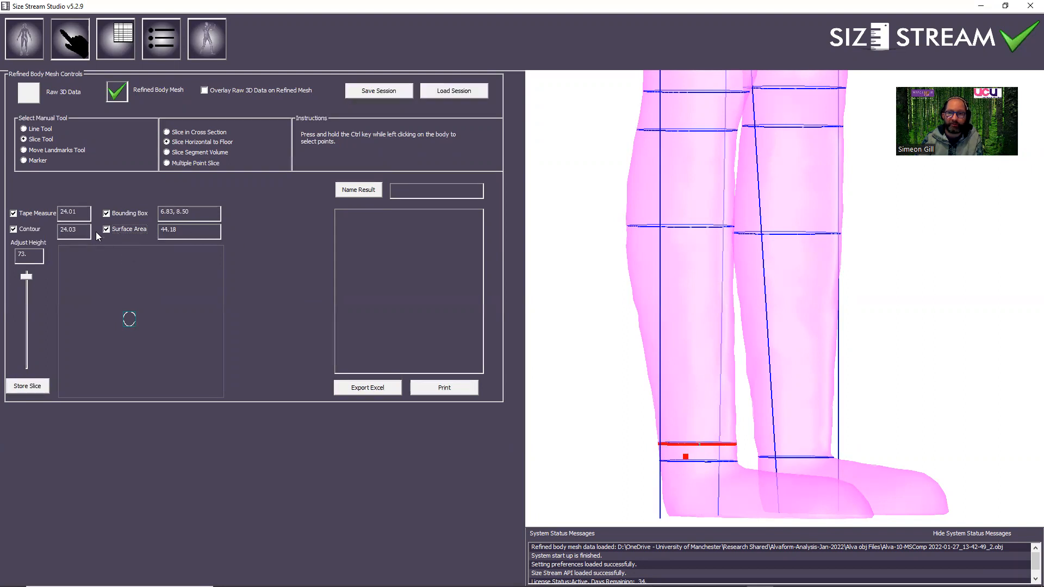
click(13, 229)
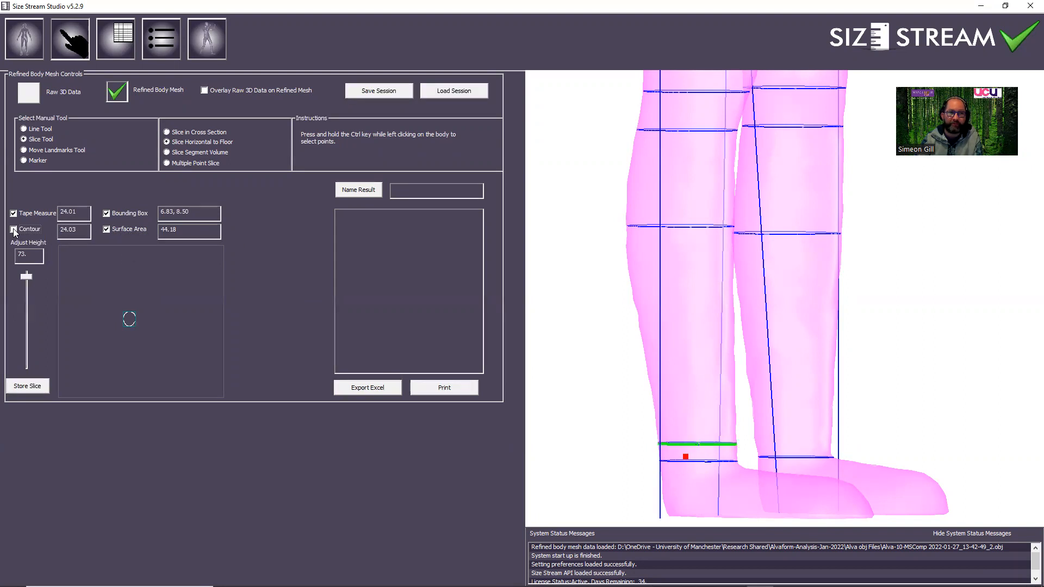
click(14, 229)
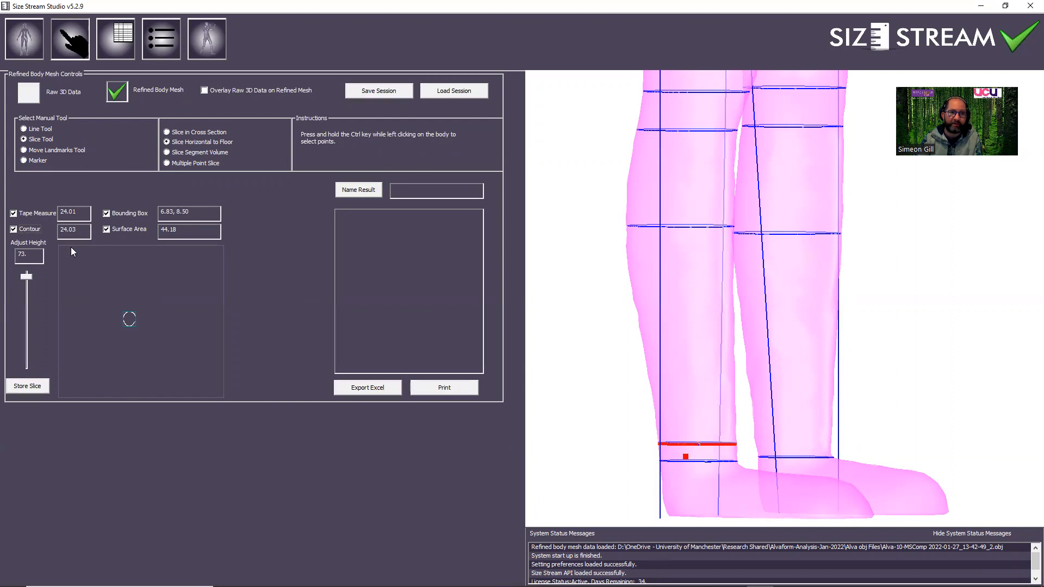
click(14, 229)
click(107, 230)
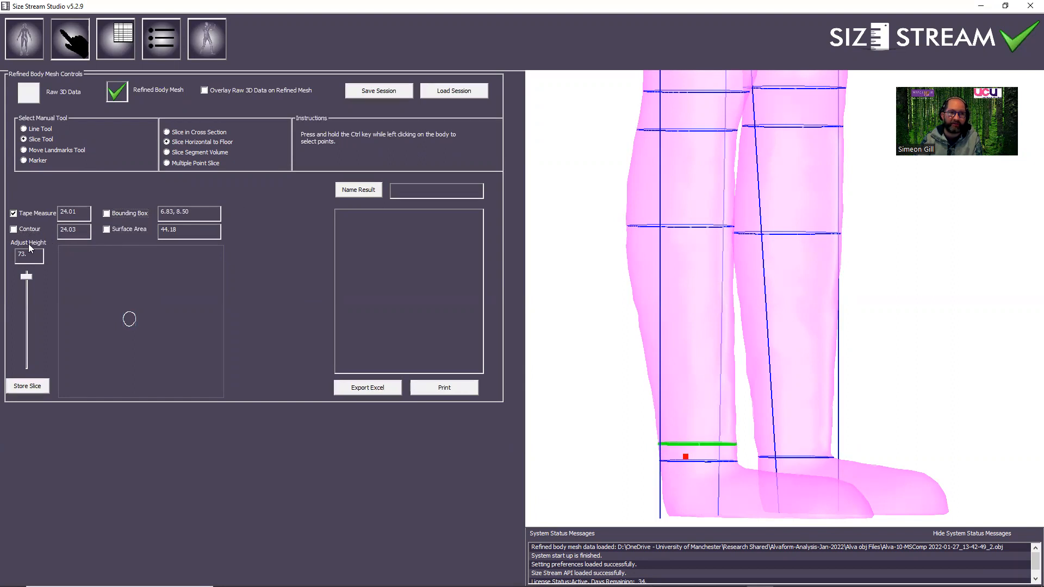
Store the ankle slice and name its result Alva10-Ankle-2.
click(27, 386)
click(418, 193)
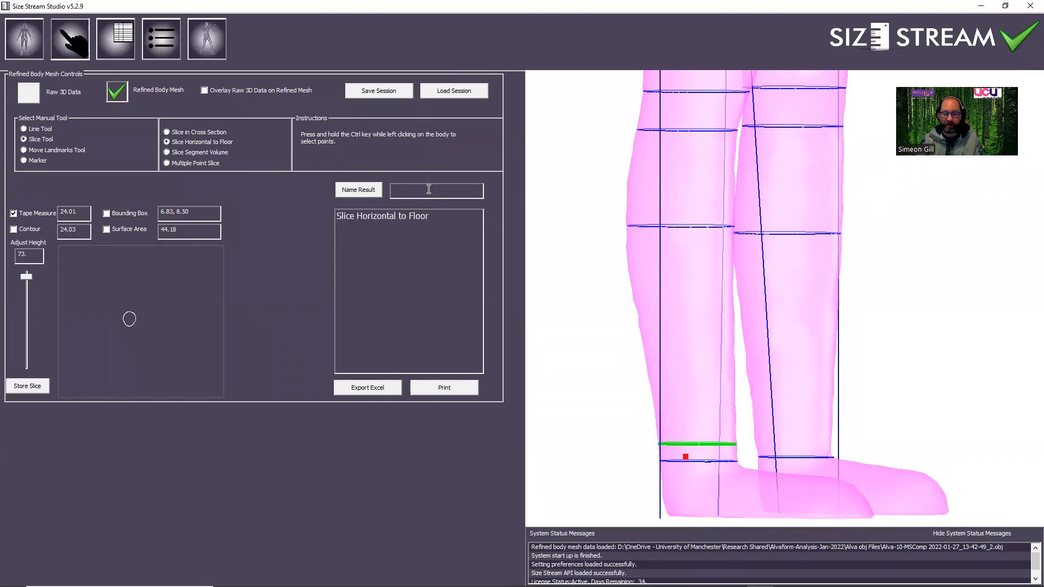
text(Alva)
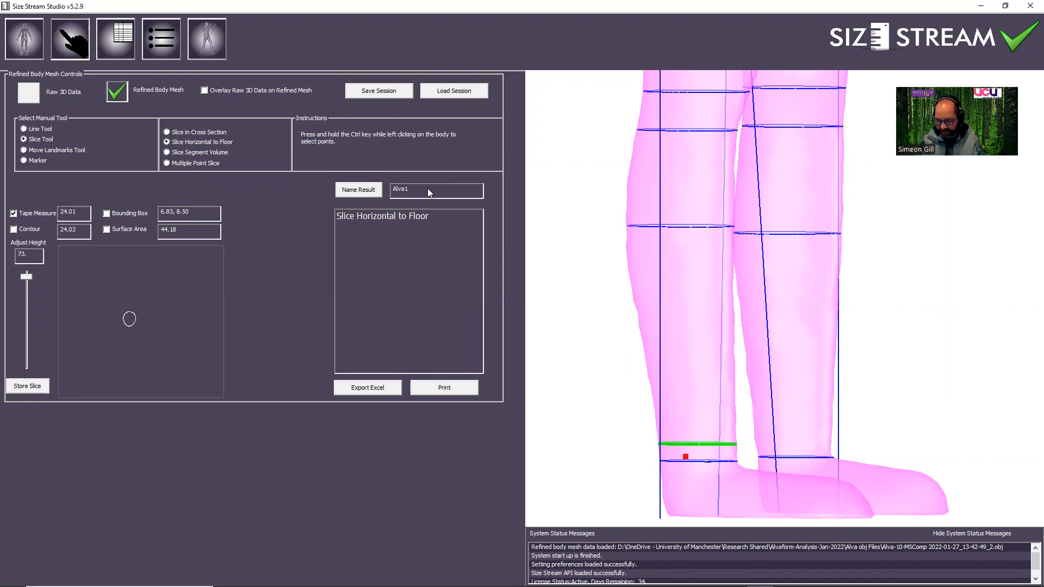
text(10-Ankle)
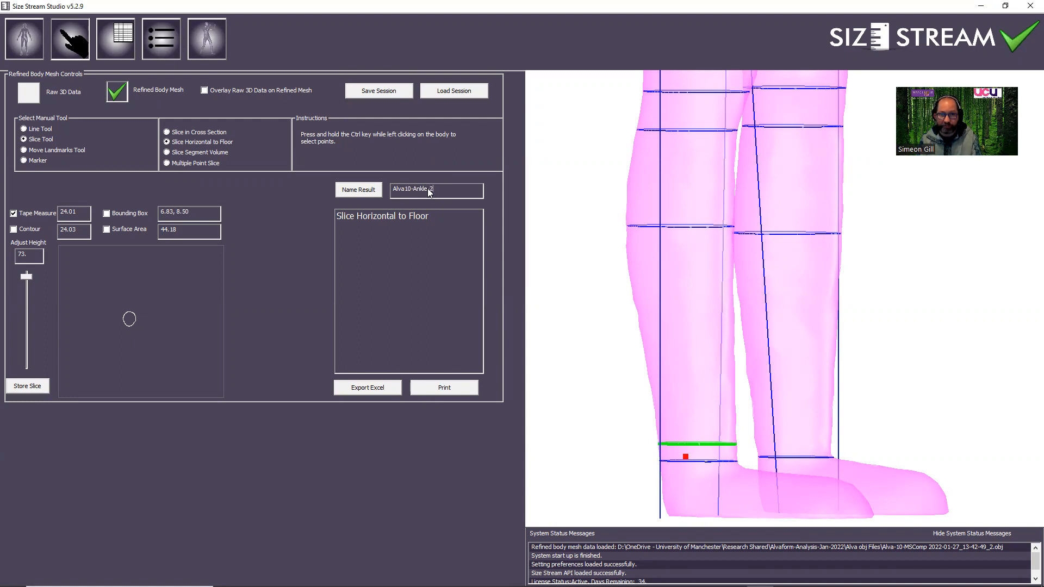
text(-2)
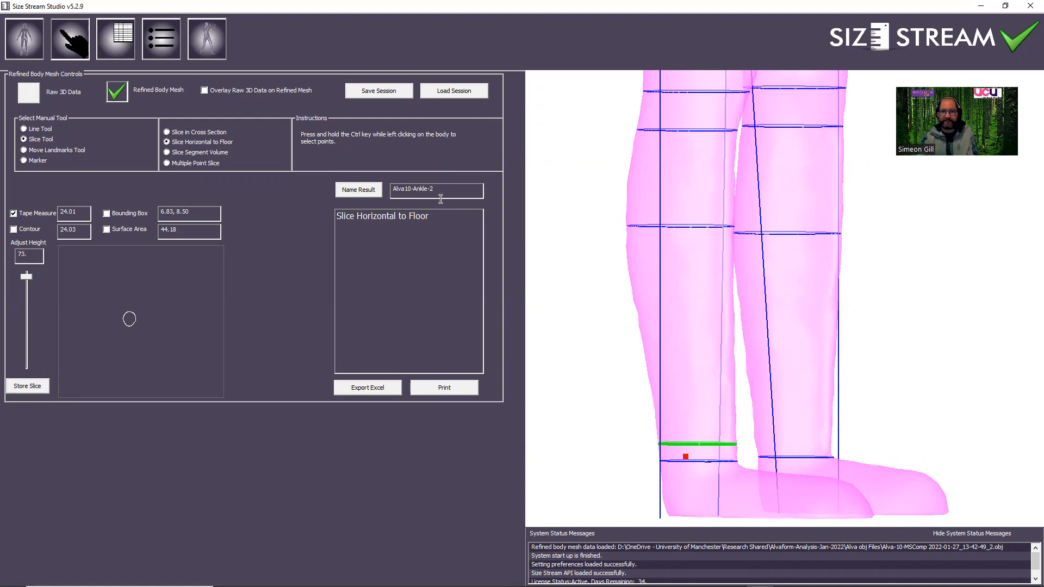
click(366, 219)
click(366, 193)
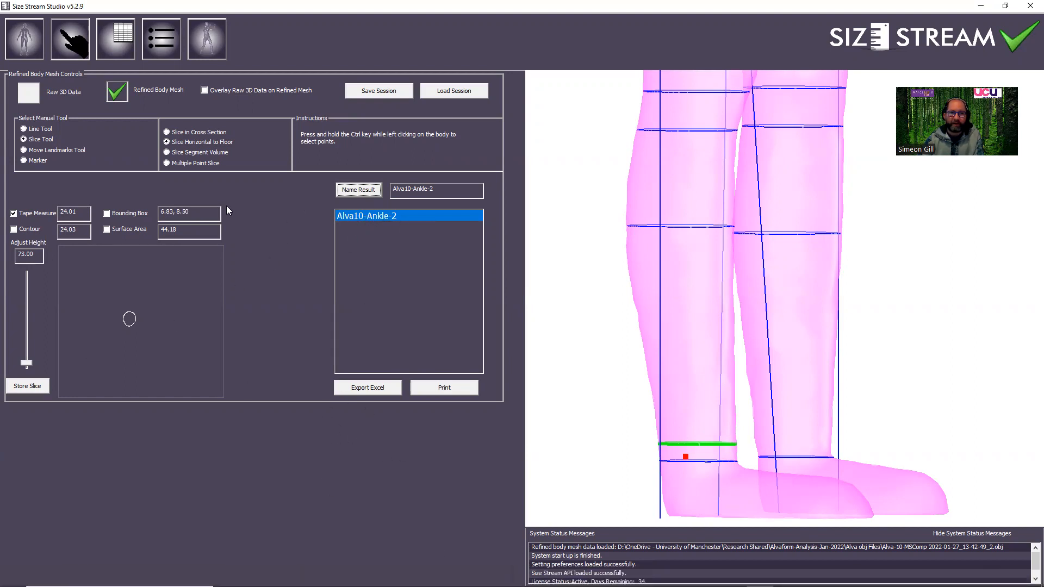
Switch to the Excel comparison workbook and enter 24.01 as the second Alva 10 scan's Ankle Circ.
mouse_move(493, 585)
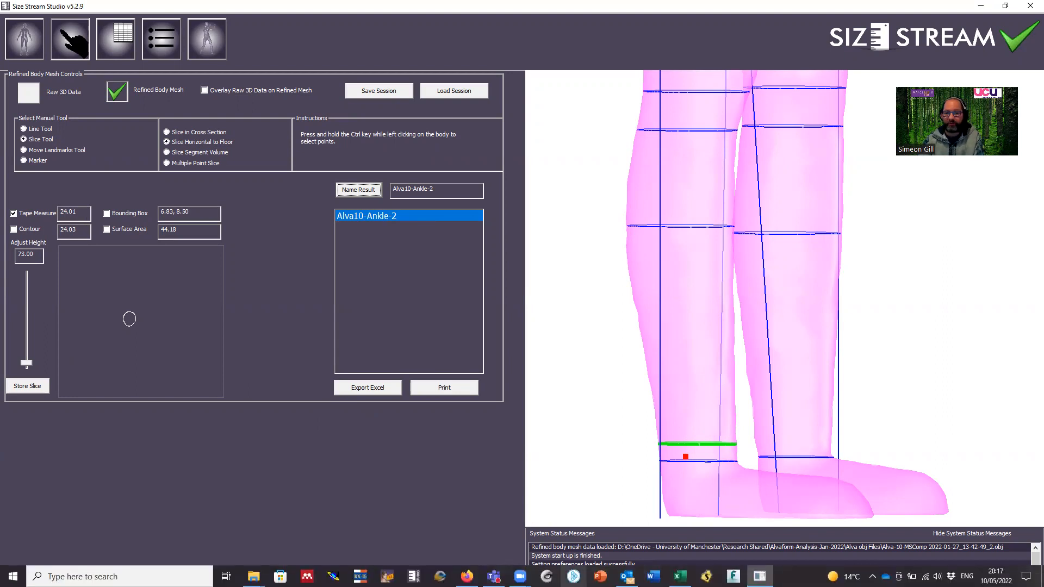
click(680, 576)
click(164, 270)
text(.01)
click(176, 286)
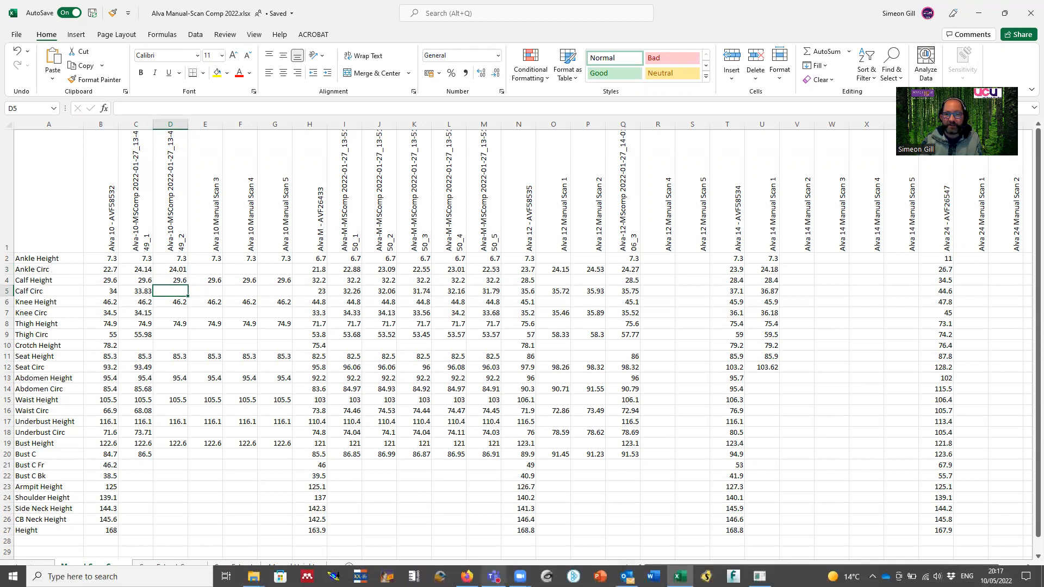
Return to Size Stream Studio and set the slice height to 296 for the calf.
click(759, 576)
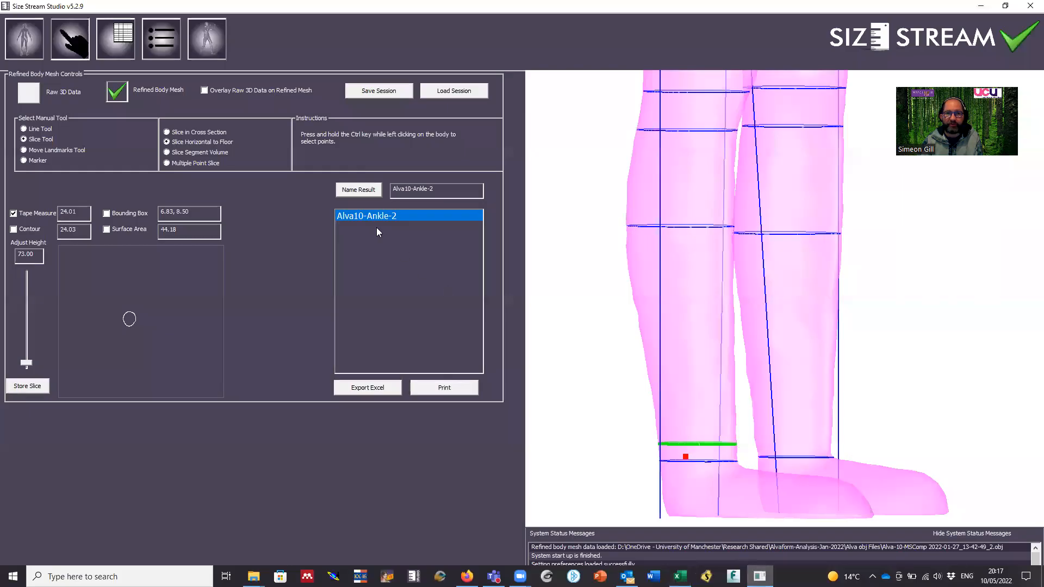
drag(40, 254, 6, 253)
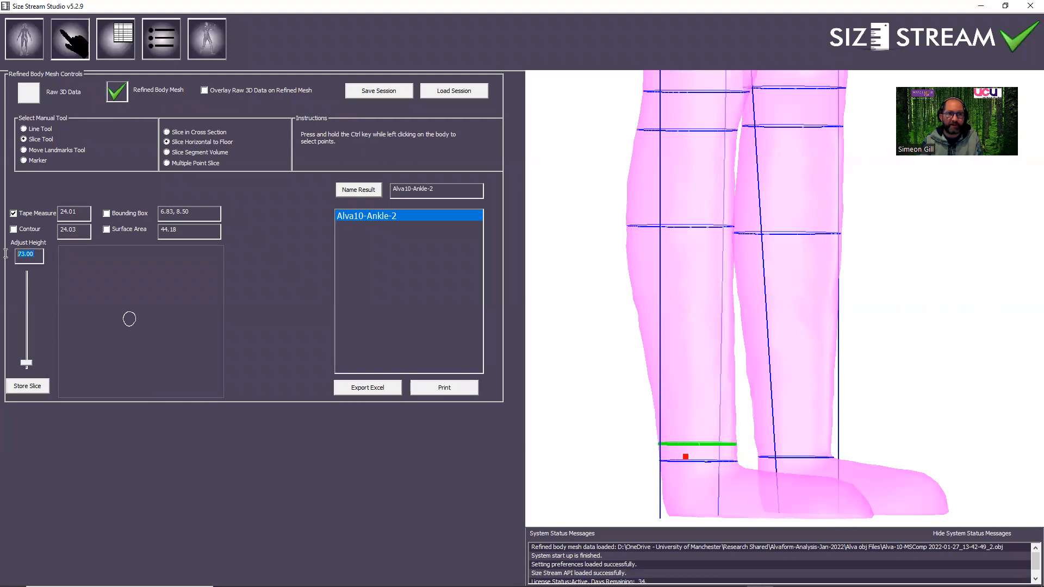
text(296.)
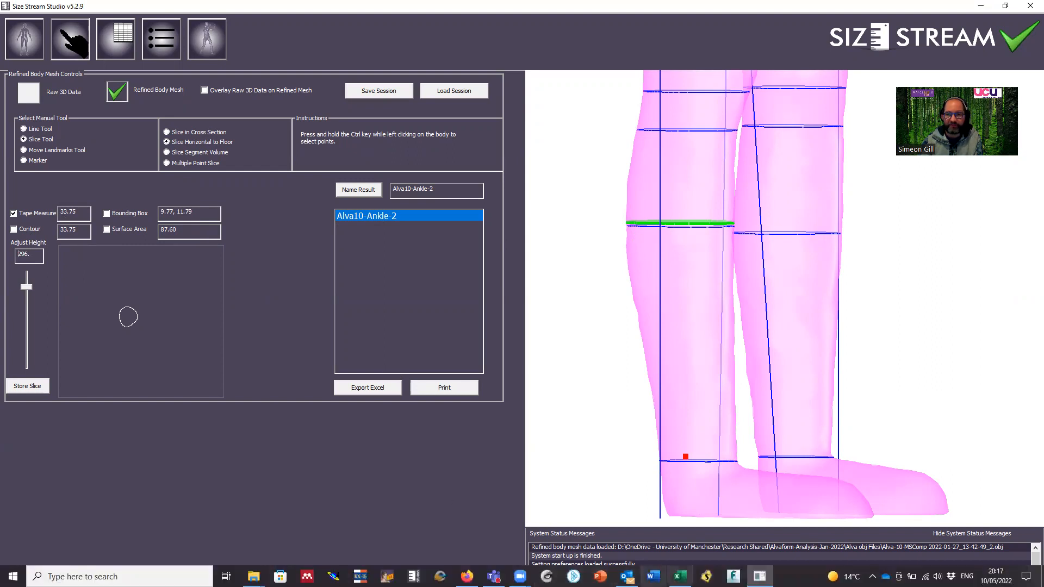
Enter 33.75 as the second Alva 10 scan's Calf Circ in the Excel comparison workbook.
click(680, 576)
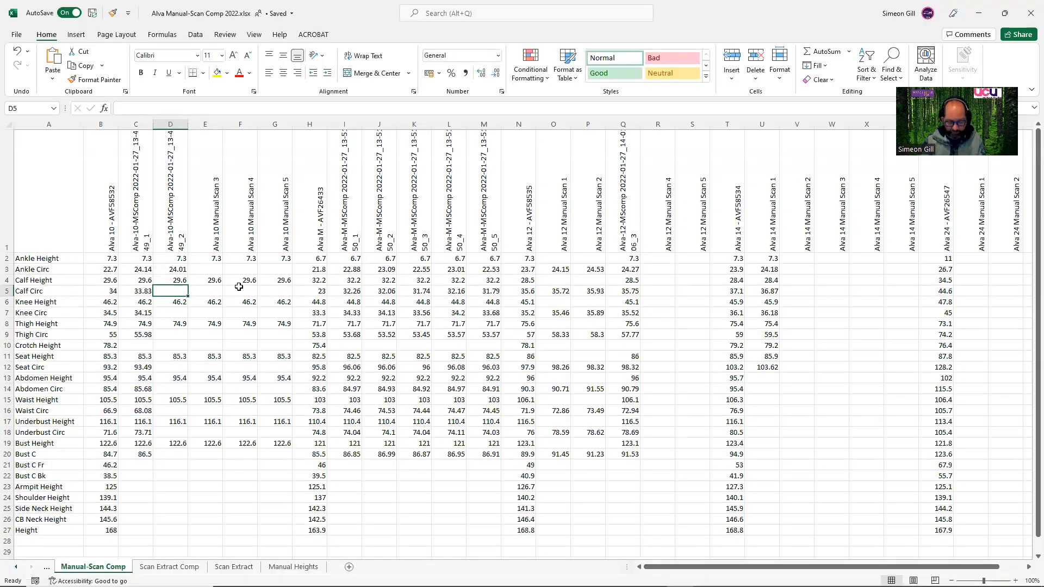
text(33.7)
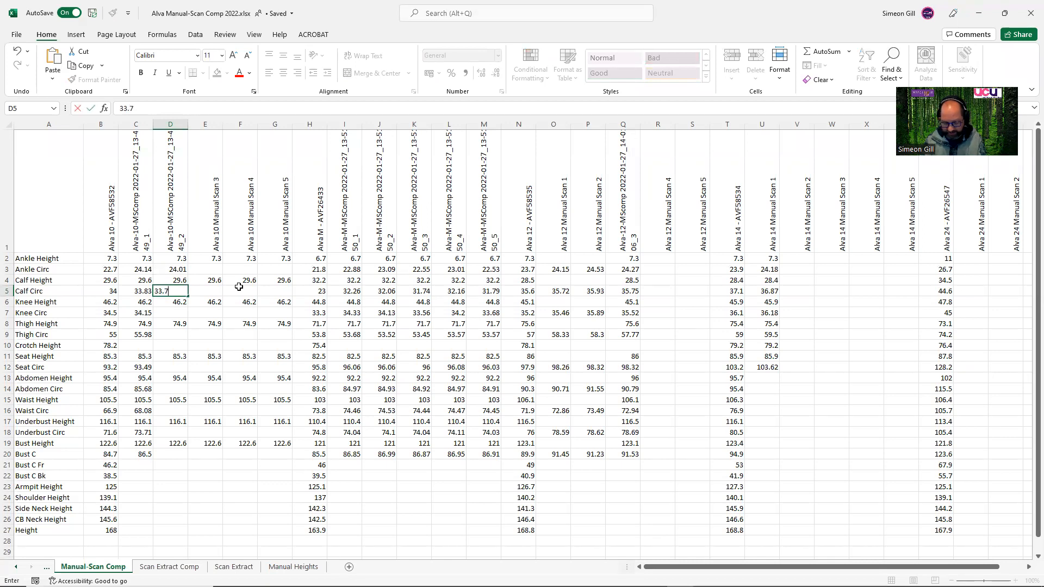
text(5)
click(182, 312)
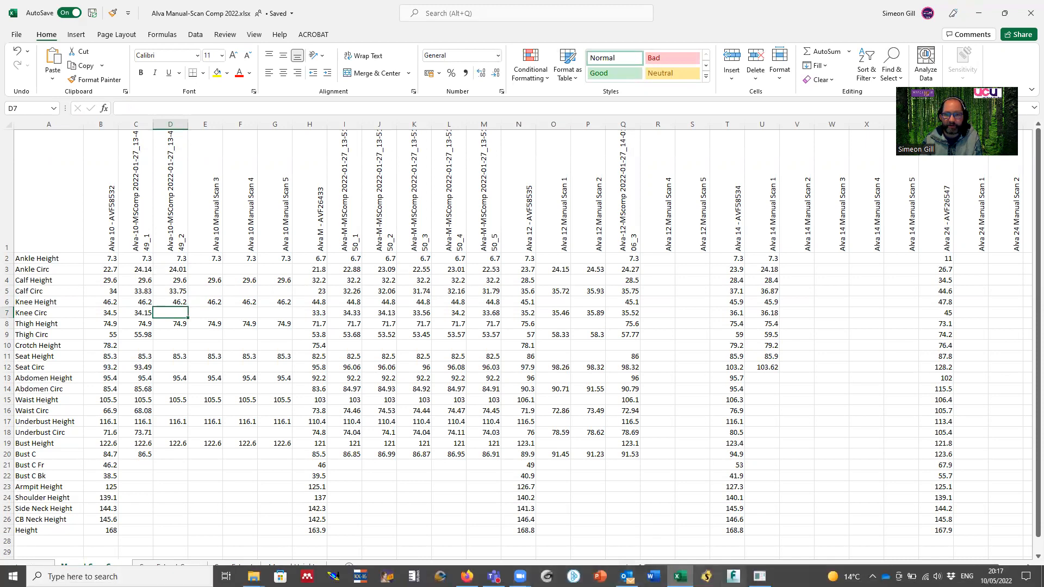
Store the calf slice in Size Stream Studio and name its result Alva10-Calf-2.
click(759, 576)
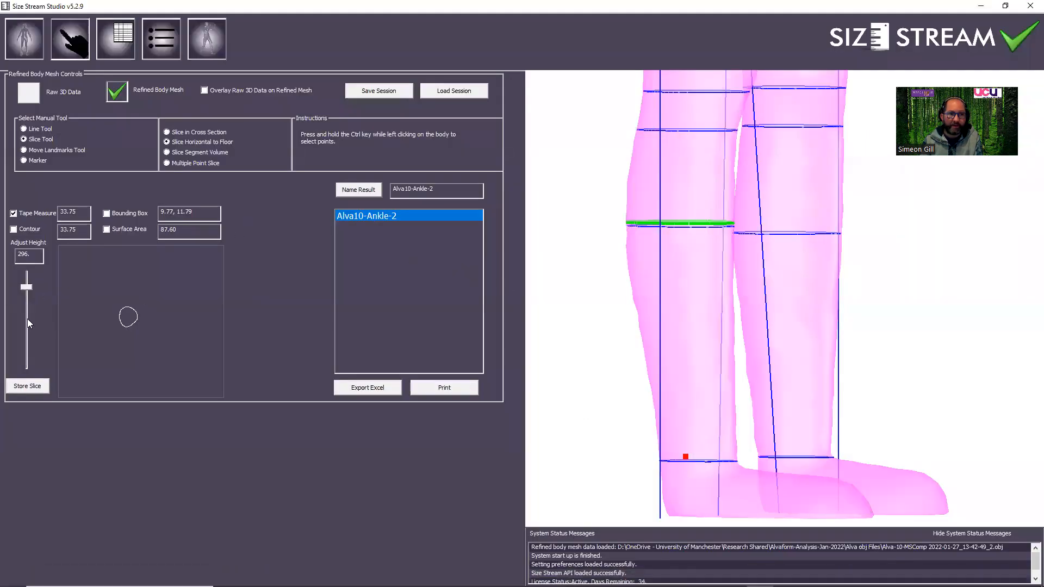
click(31, 390)
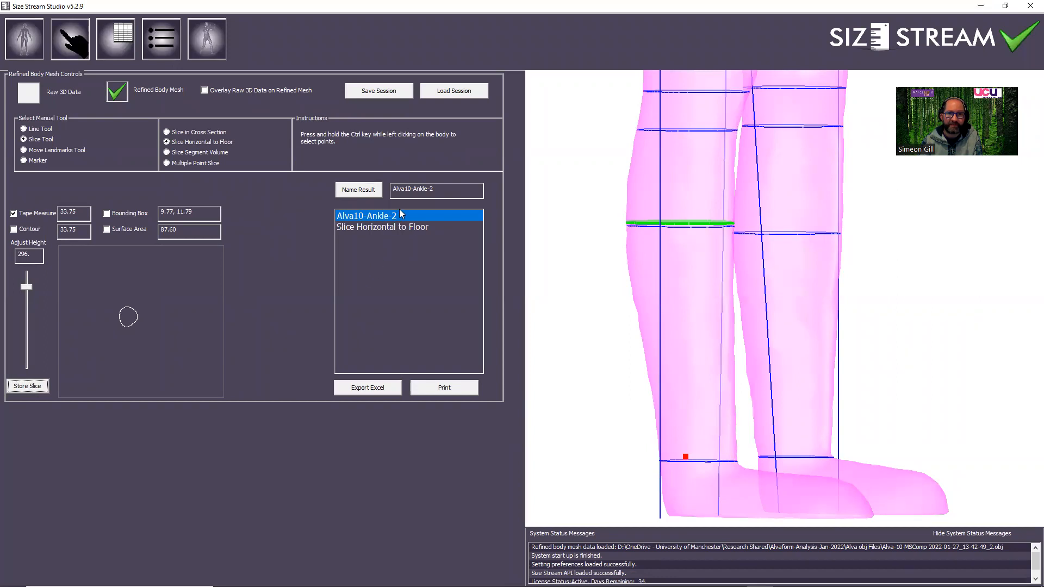
click(409, 225)
click(428, 189)
key(BackSpace)
key(BackSpace)
key(BackSpace)
key(BackSpace)
key(BackSpace)
text(Calf)
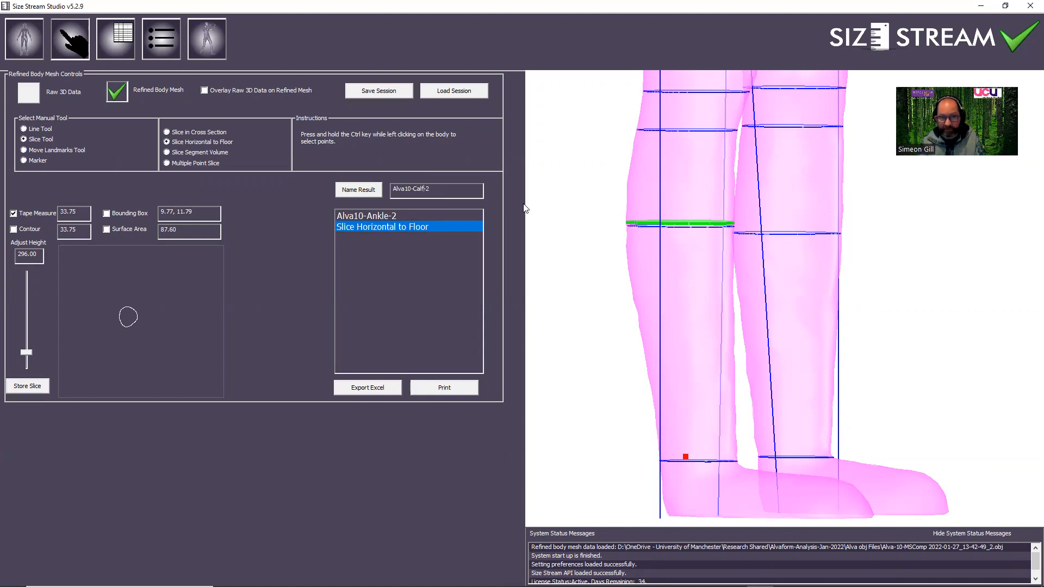
click(361, 191)
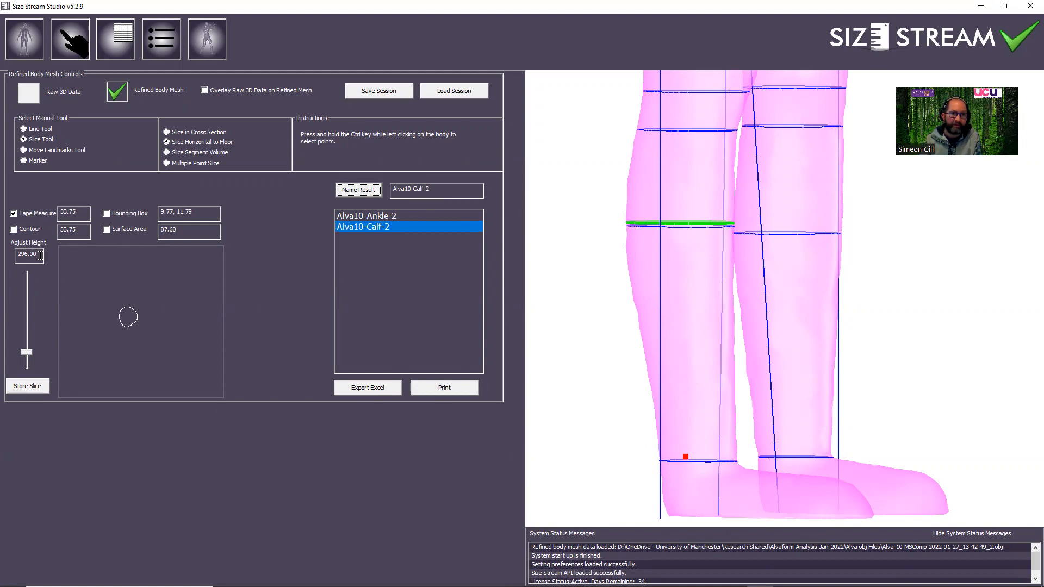
Check the second scan's Knee Height in the Excel workbook, and set the slice height to 462 in Size Stream Studio.
mouse_move(635, 569)
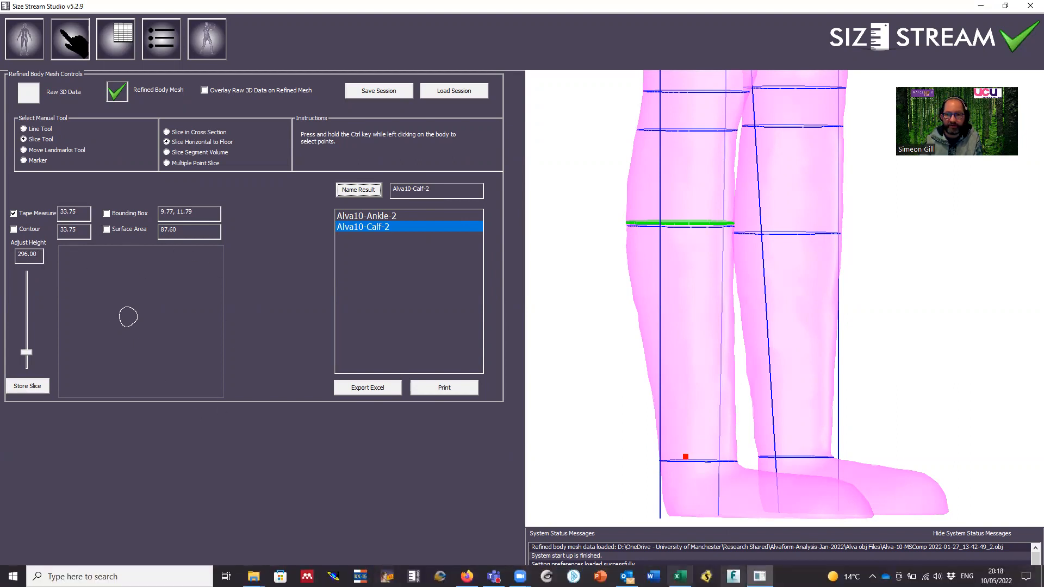
click(679, 577)
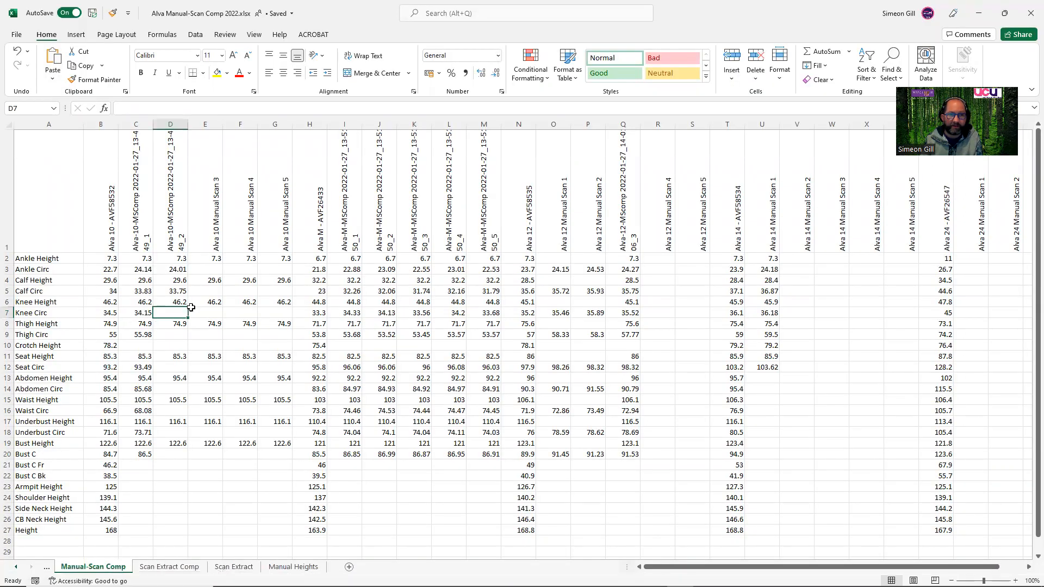
mouse_move(679, 585)
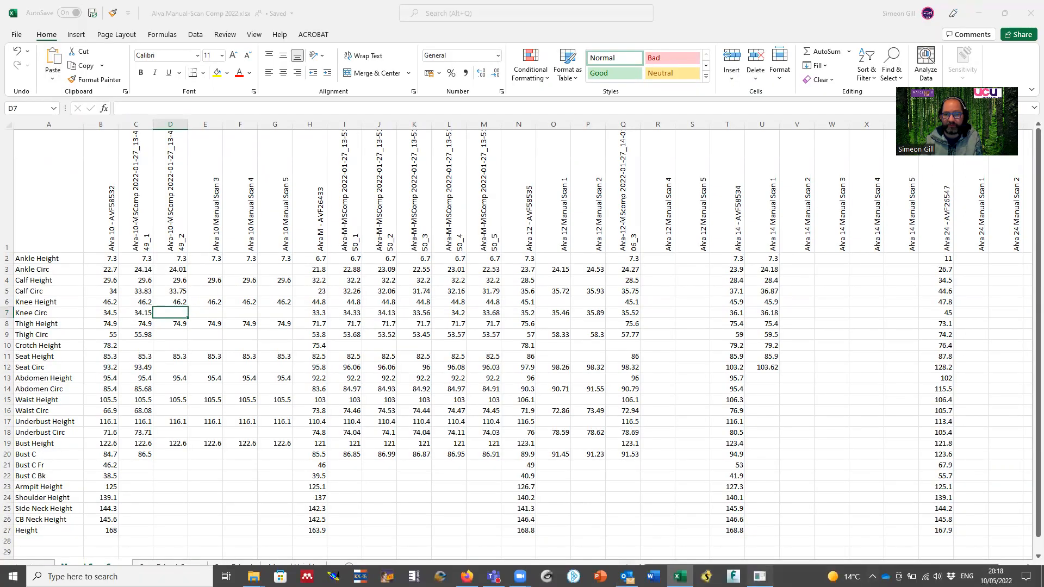
click(759, 577)
drag(6, 254, 0, 254)
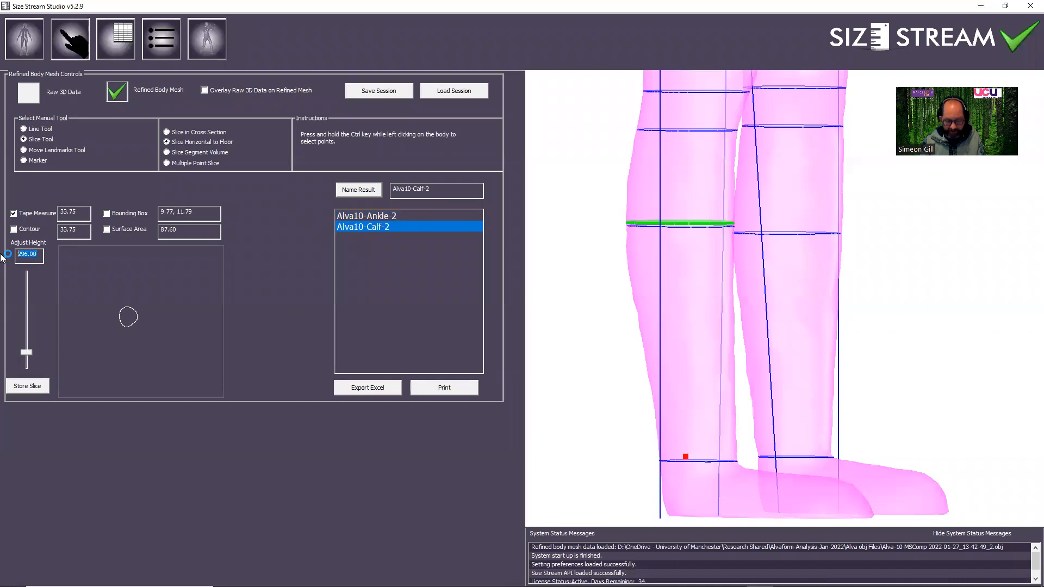
text(4)
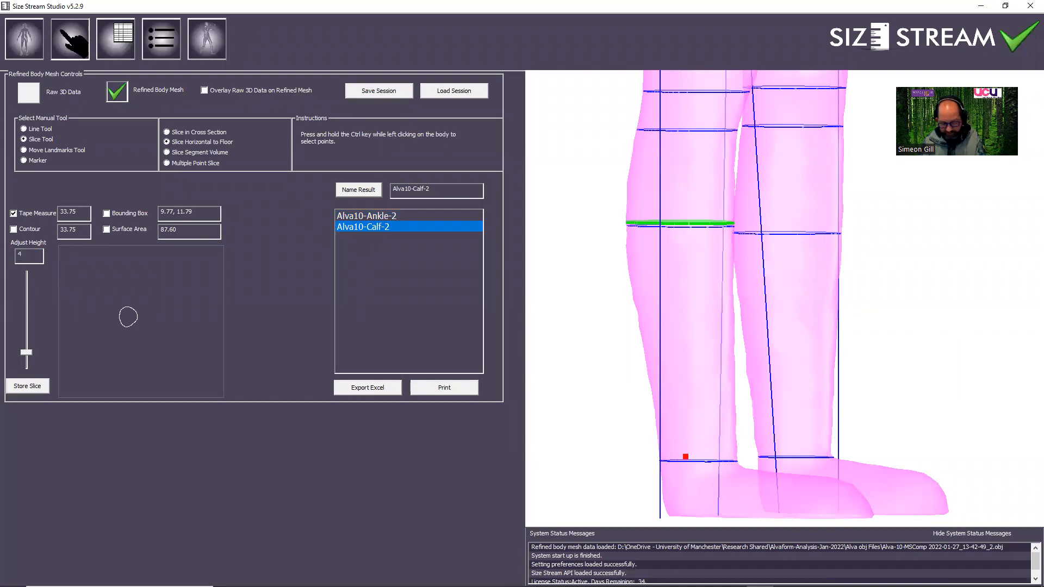
text(62)
key(Return)
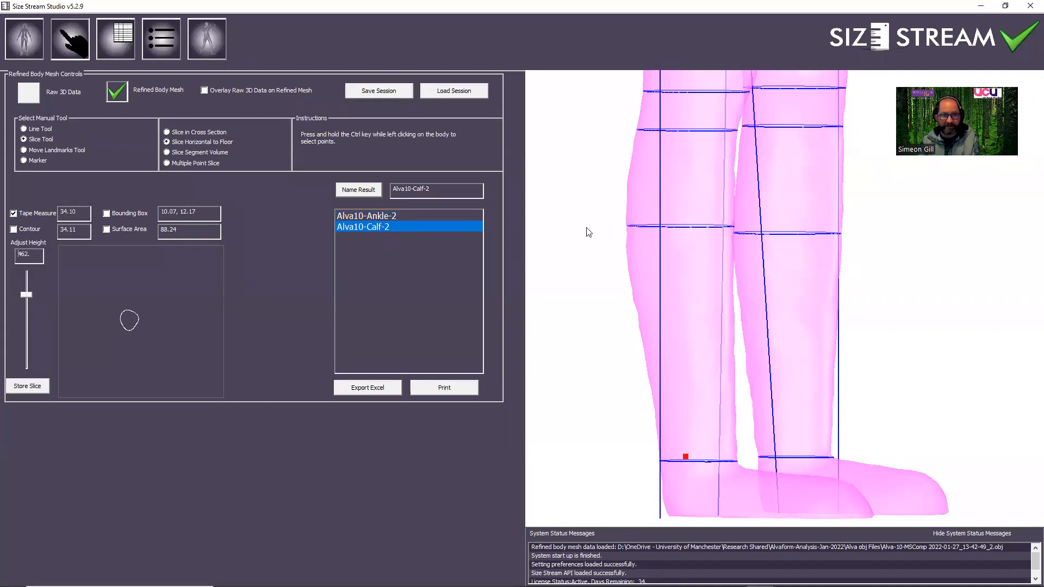
middle_drag(708, 212, 711, 275)
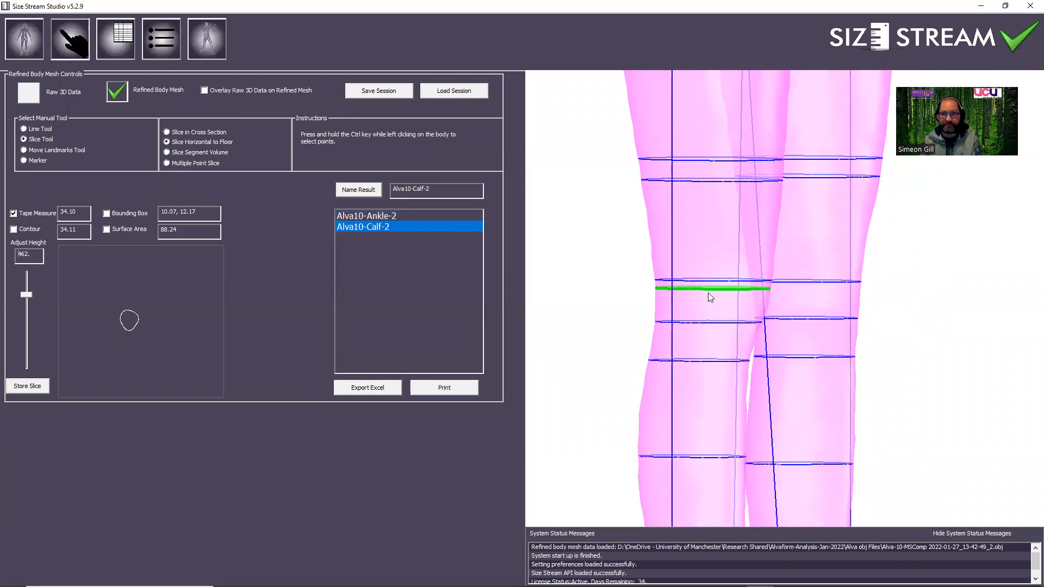
drag(709, 293, 666, 292)
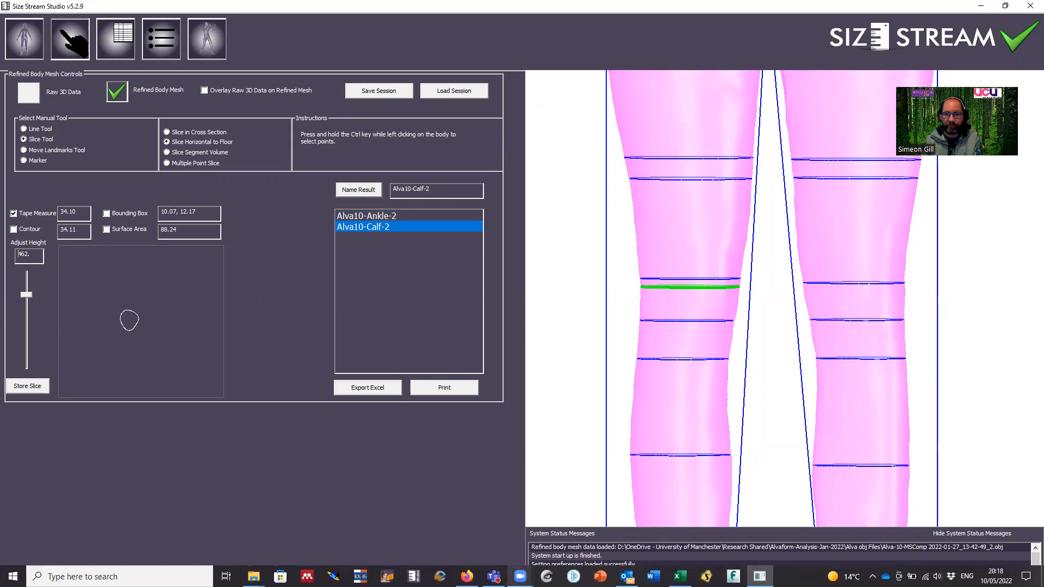
Enter 34.1 as the second Alva 10 scan's Knee Circ in the Excel comparison workbook.
mouse_move(680, 576)
click(665, 546)
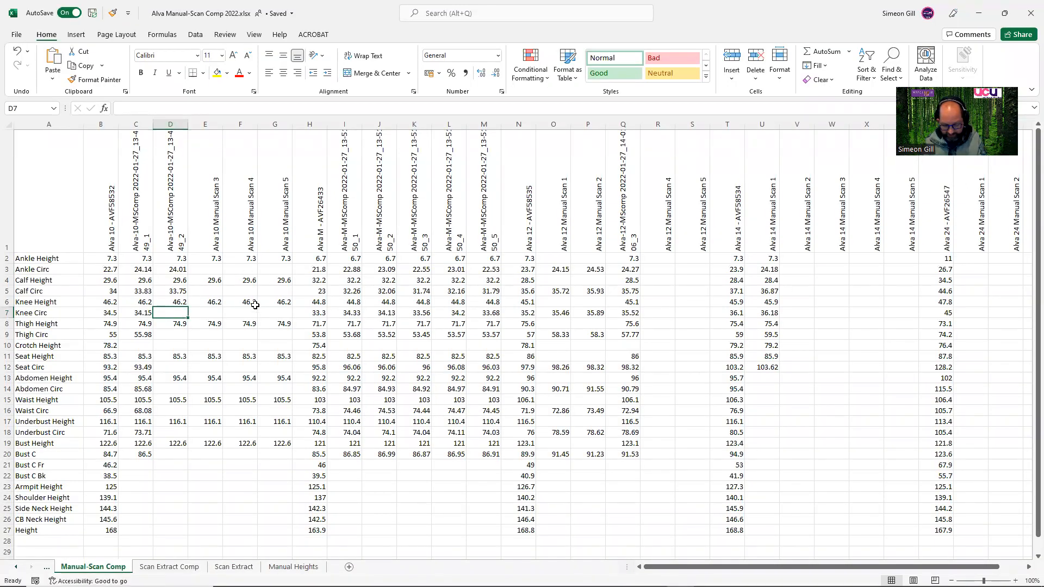
text(34.1)
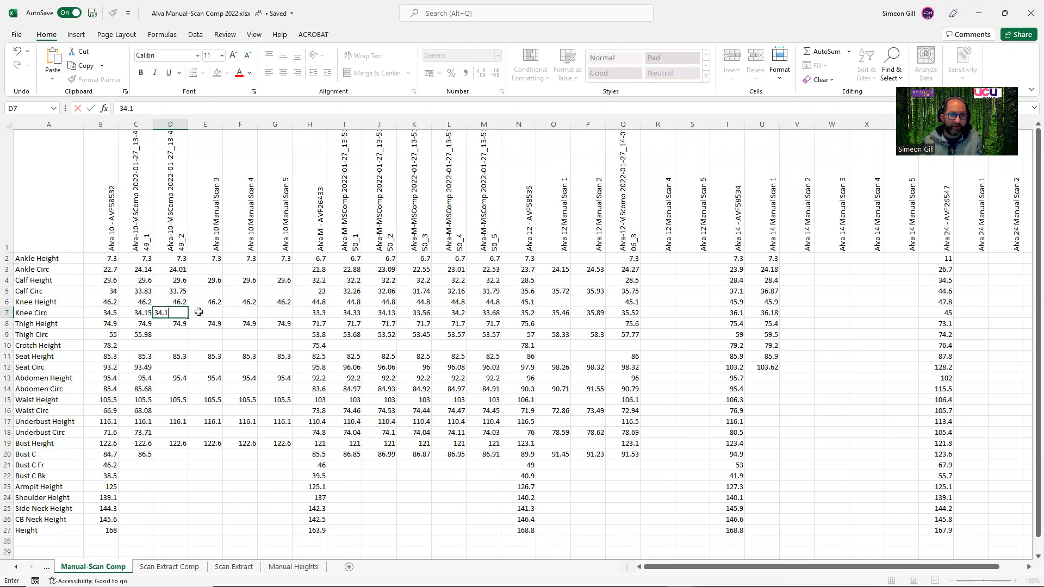
click(199, 312)
click(174, 334)
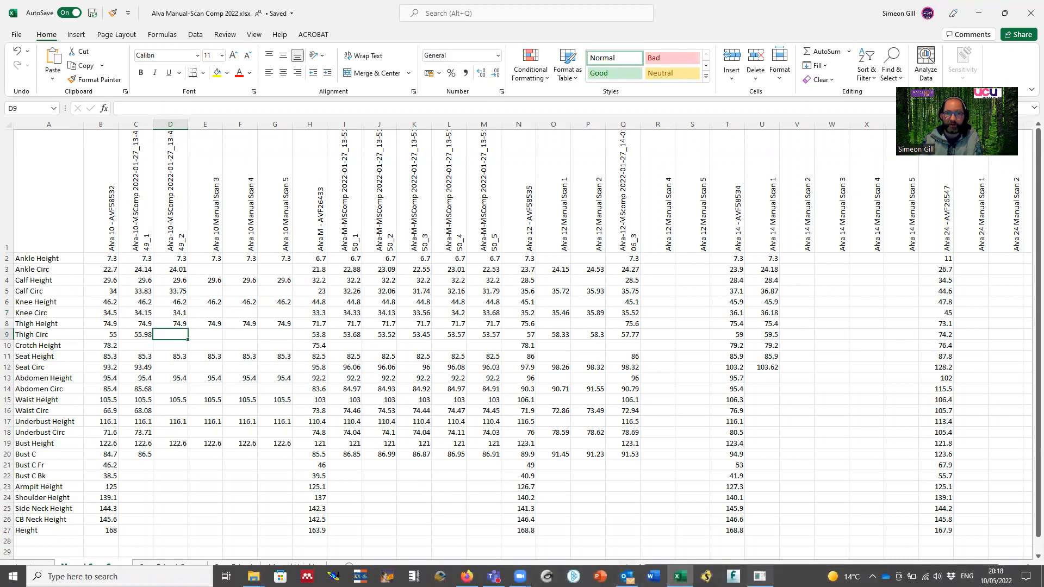
Store the knee slice in Size Stream Studio and name its result Alva10-Knee-2.
click(759, 576)
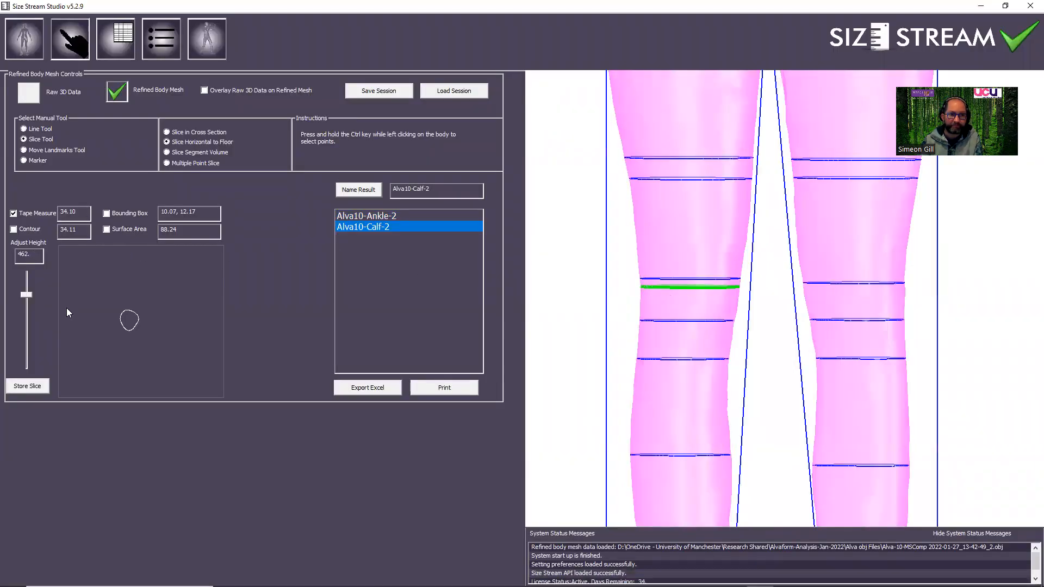
click(37, 387)
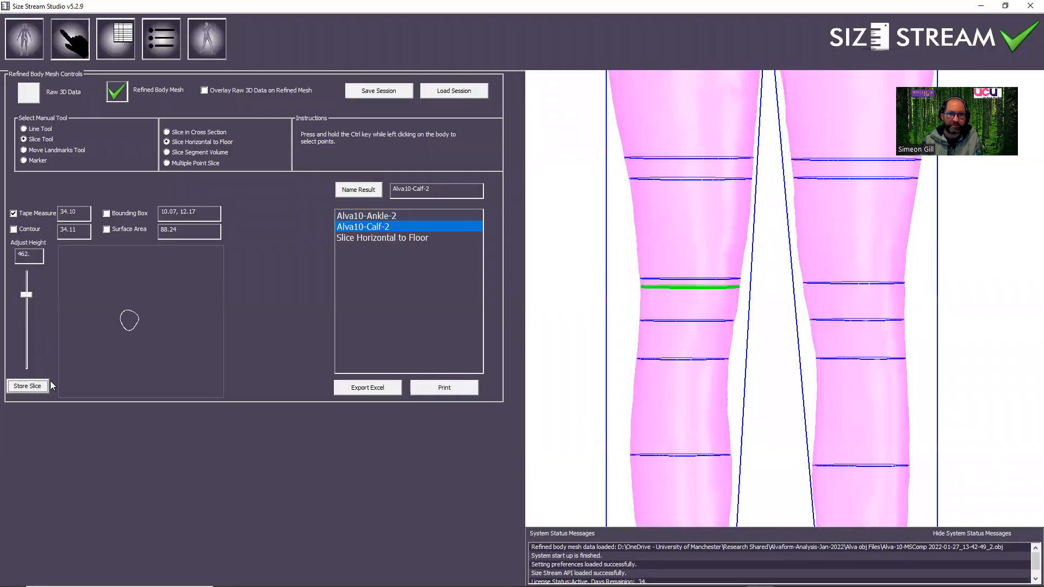
click(410, 238)
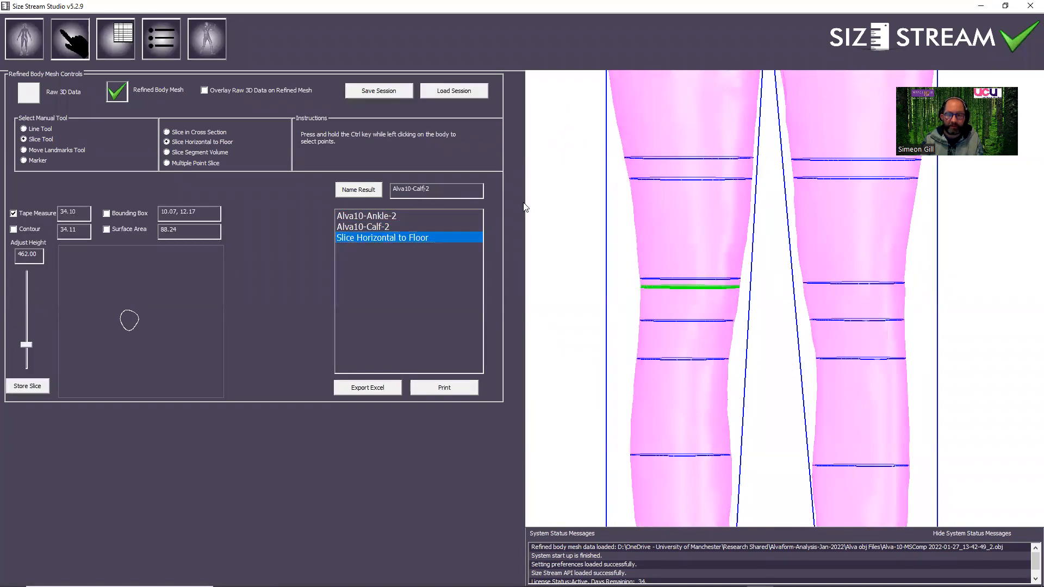
key(BackSpace)
text(Knee)
click(363, 190)
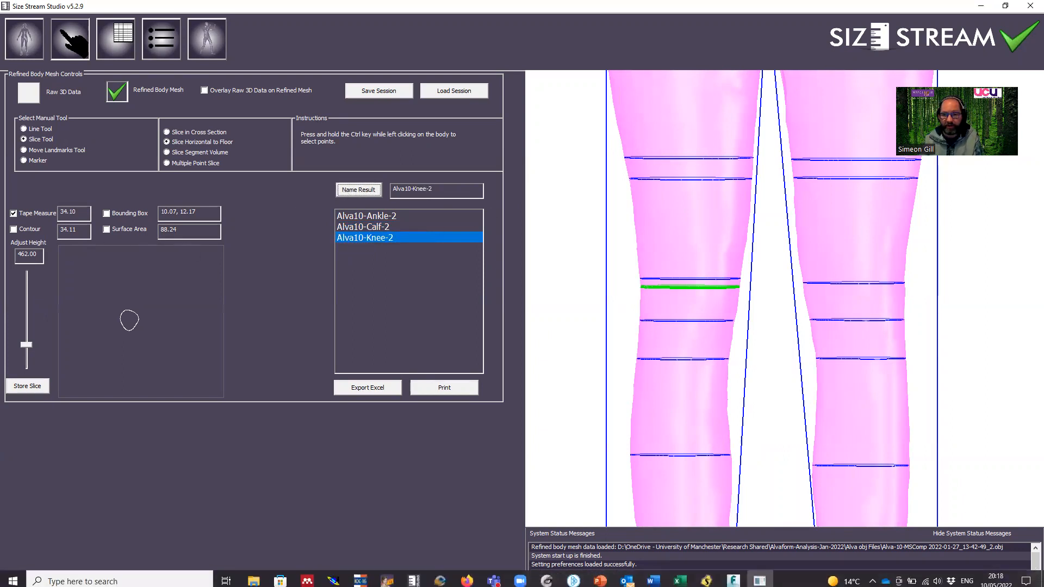
Check the second scan's Thigh Height in the Excel workbook, and set the slice height to 749 in Size Stream Studio.
click(680, 576)
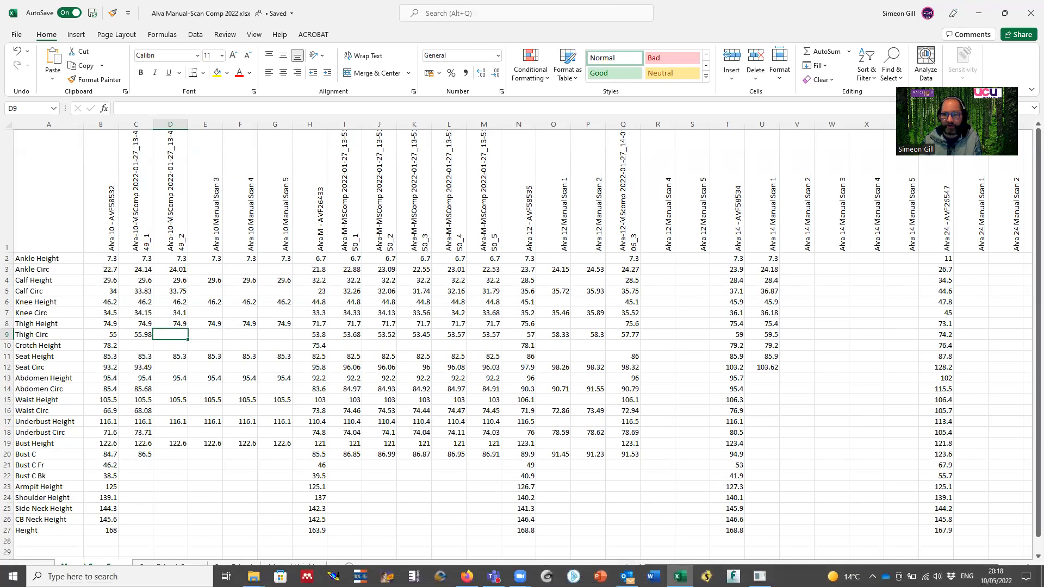
click(760, 578)
drag(39, 254, 3, 257)
text(749)
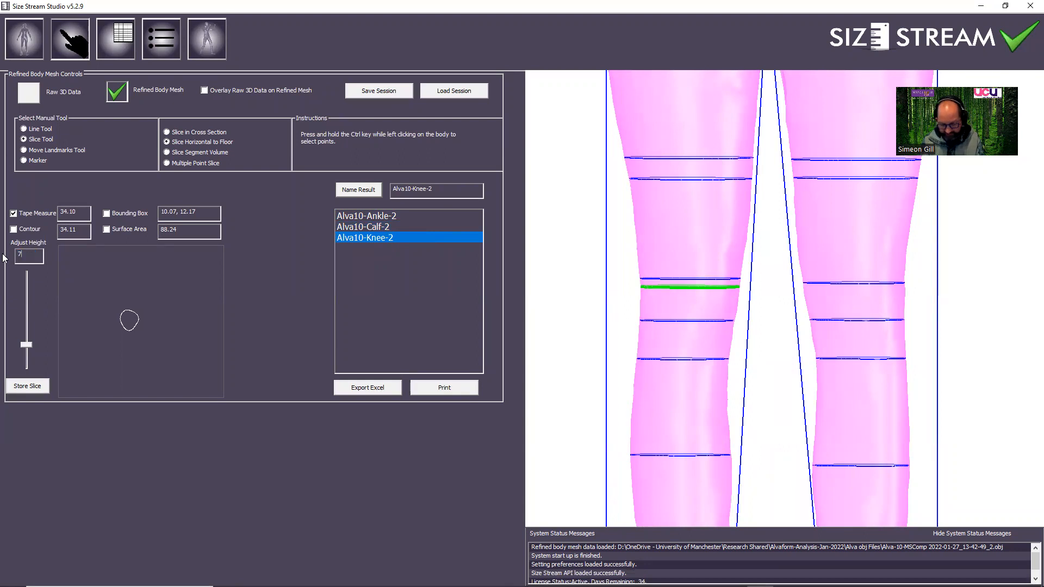
key(Return)
text(.)
middle_drag(691, 191, 690, 260)
drag(676, 258, 659, 272)
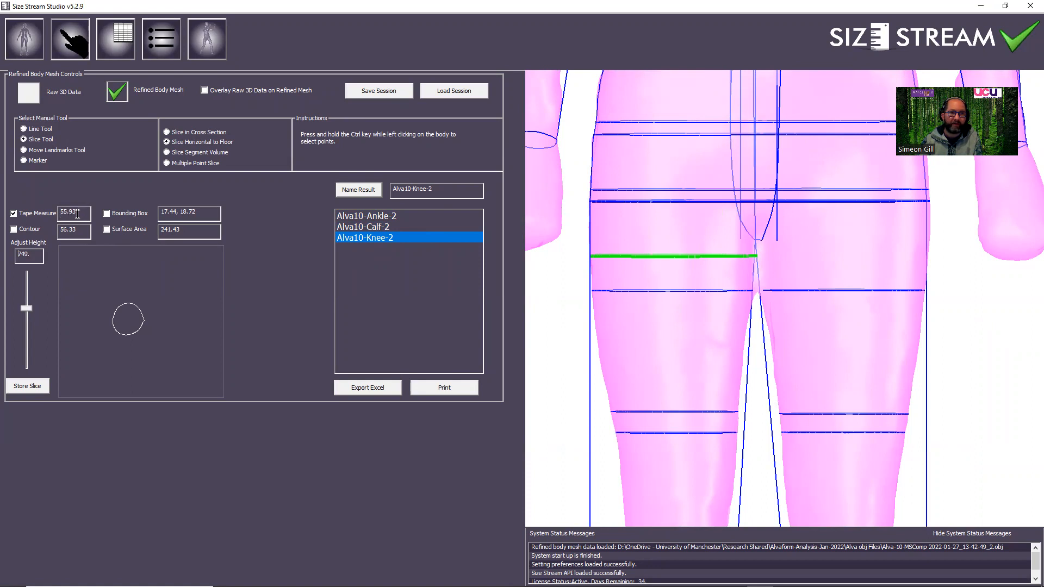
Store the thigh slice and name its result Alva10-Thigh-2.
click(31, 387)
click(375, 250)
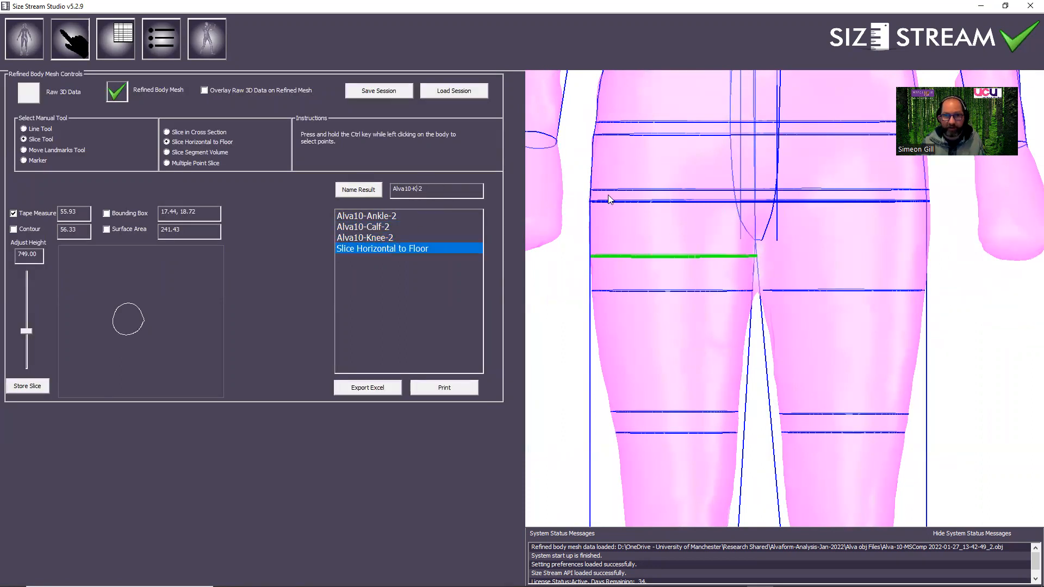
text(-Thuig)
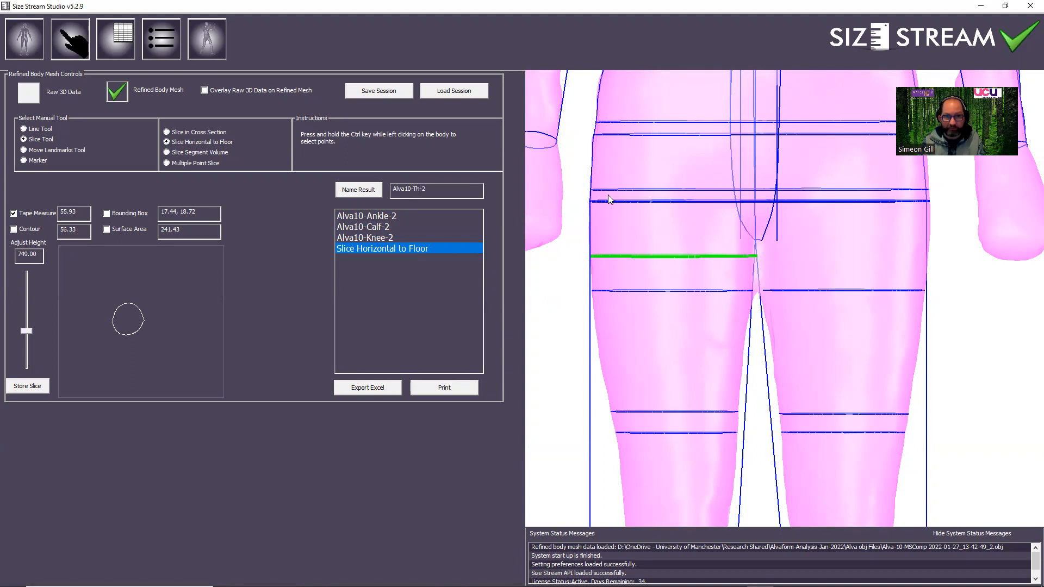
text(igh)
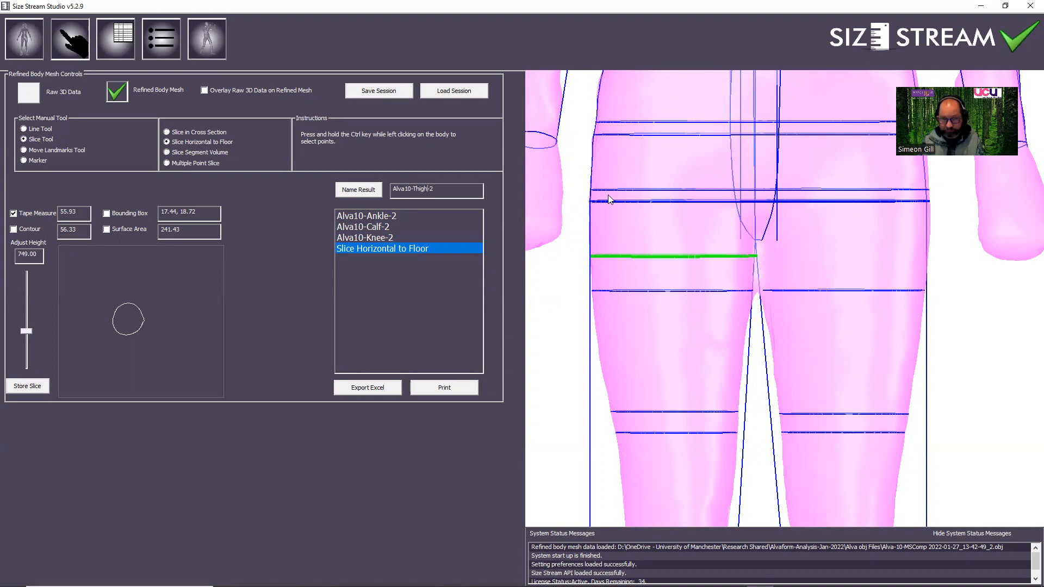
click(360, 190)
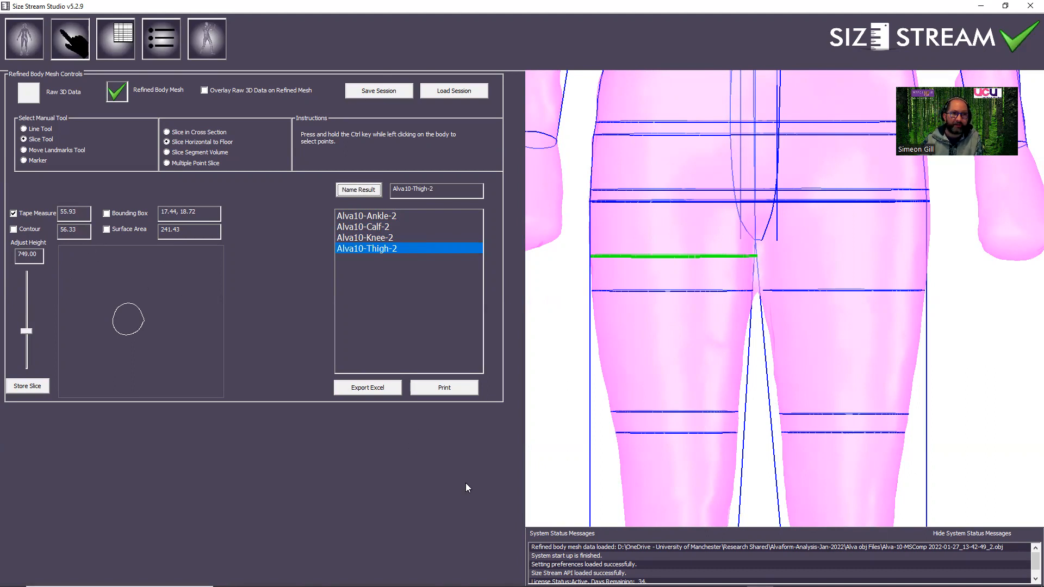
Enter 55.93 as the second Alva 10 scan's Thigh Circ in the Excel comparison workbook.
click(679, 576)
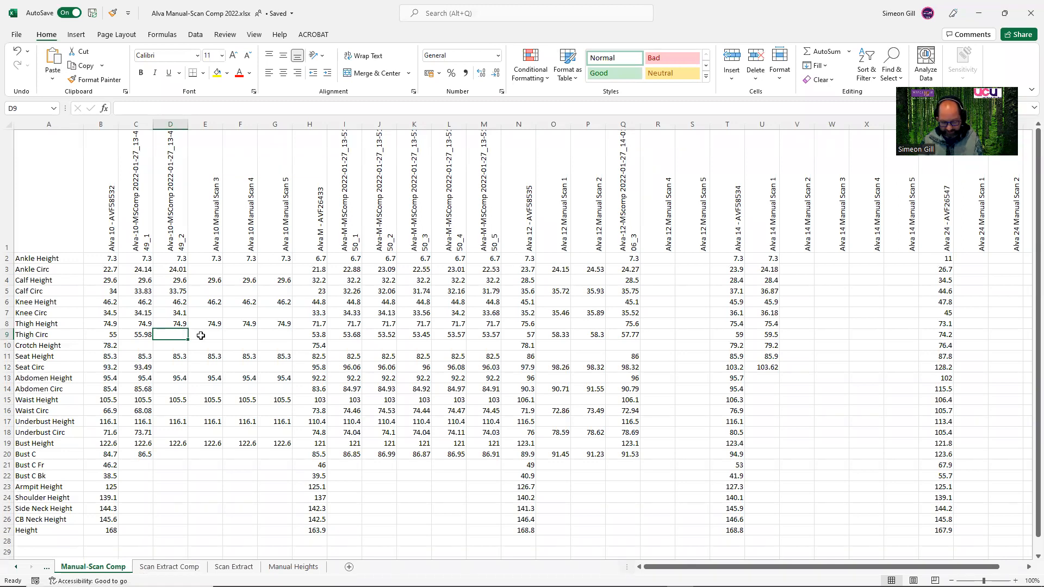
text(55.9)
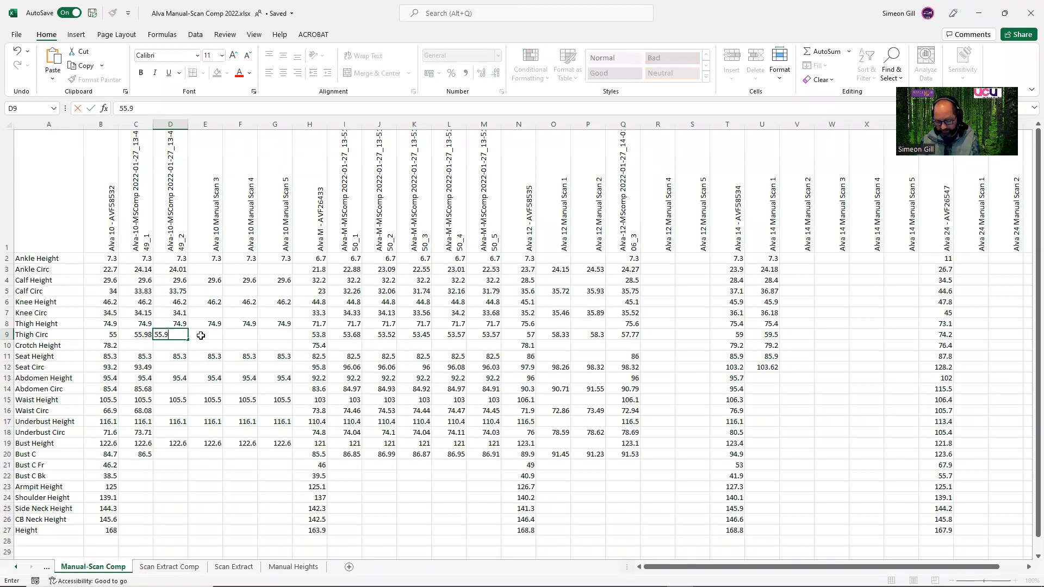
click(175, 367)
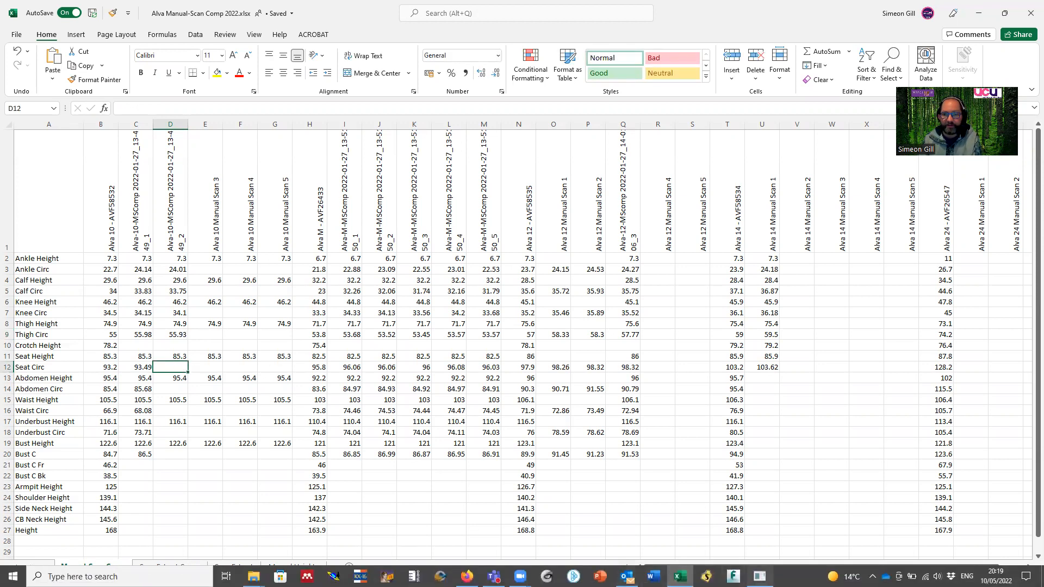
Switch to Size Stream Studio and set the slice height to 853 for the seat measurement.
click(760, 576)
drag(38, 254, 21, 255)
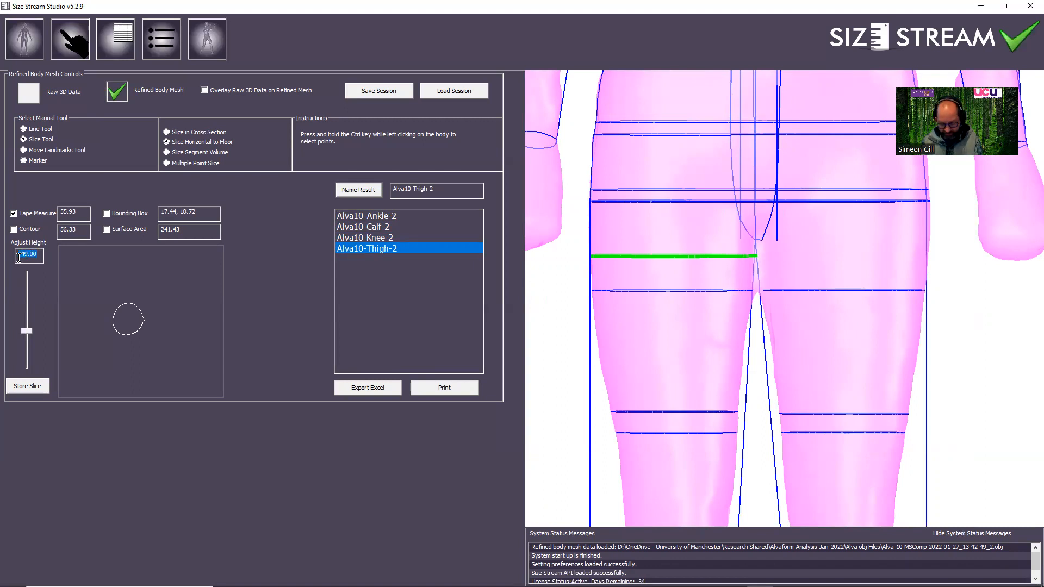
key(BackSpace)
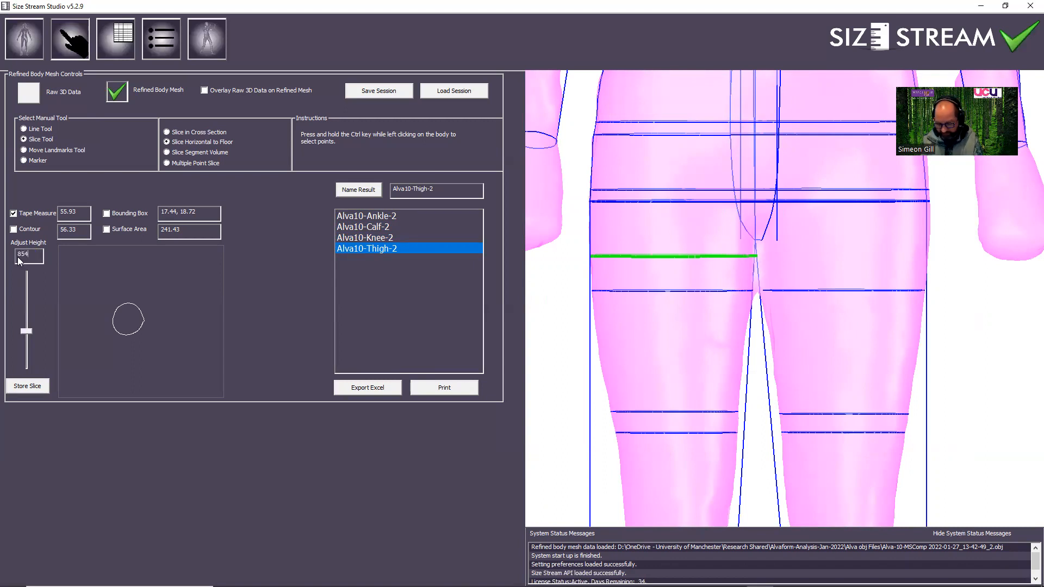
text(853.)
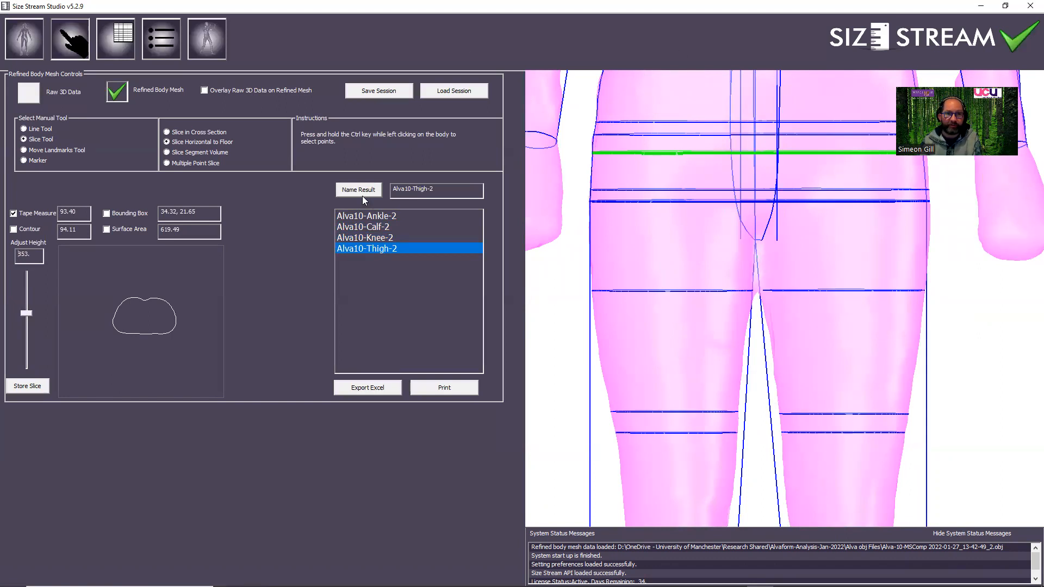
Store the seat slice and name its result Alva10-Seat-2.
click(30, 389)
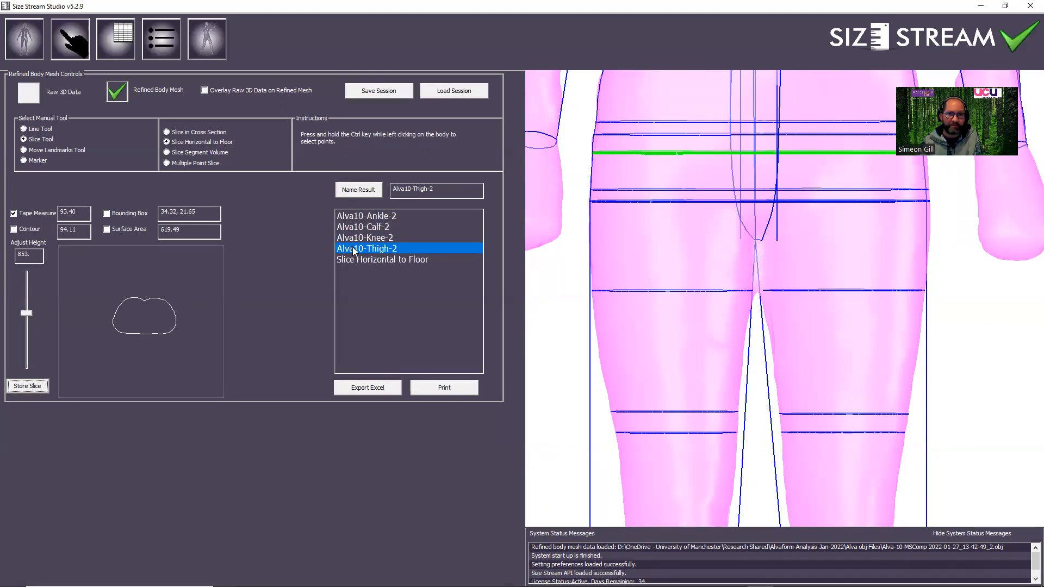
click(374, 259)
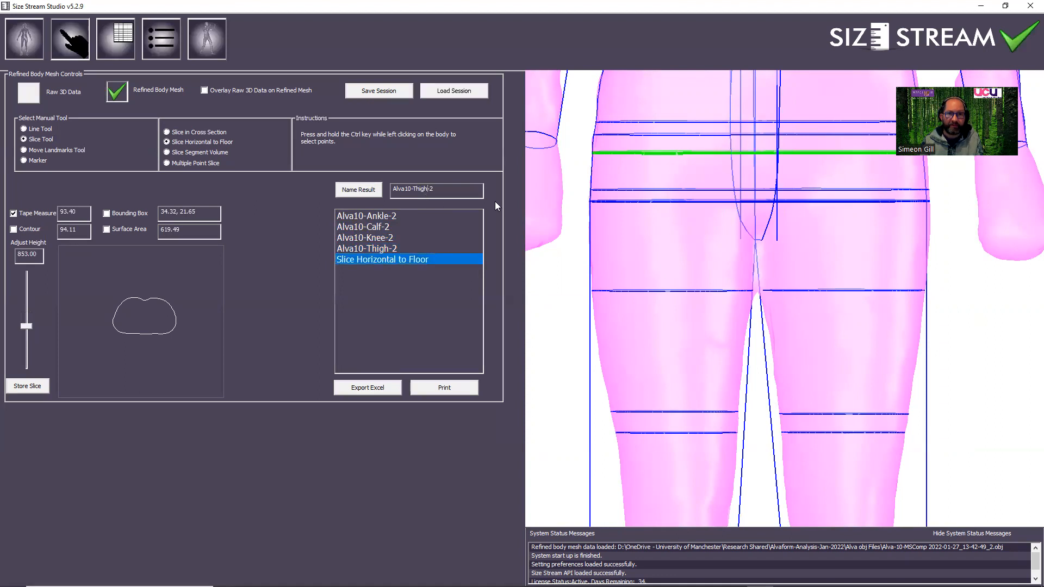
key(BackSpace)
key(BackSpace)
key(BackSpace)
key(BackSpace)
key(BackSpace)
text(Seat)
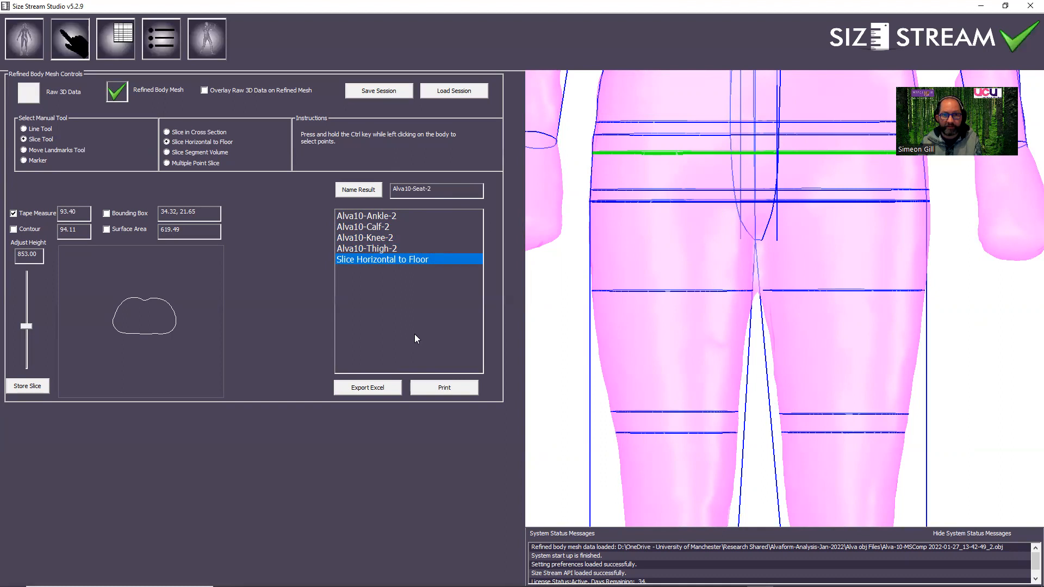
click(368, 194)
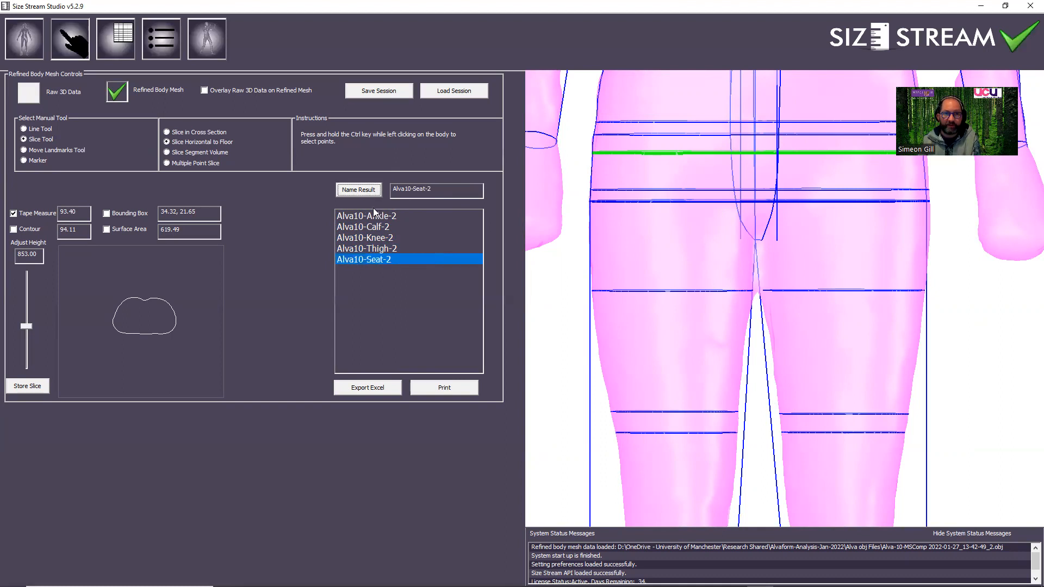
Enter 93.4 as the second Alva 10 scan's Seat Circ in the Excel comparison workbook.
mouse_move(680, 576)
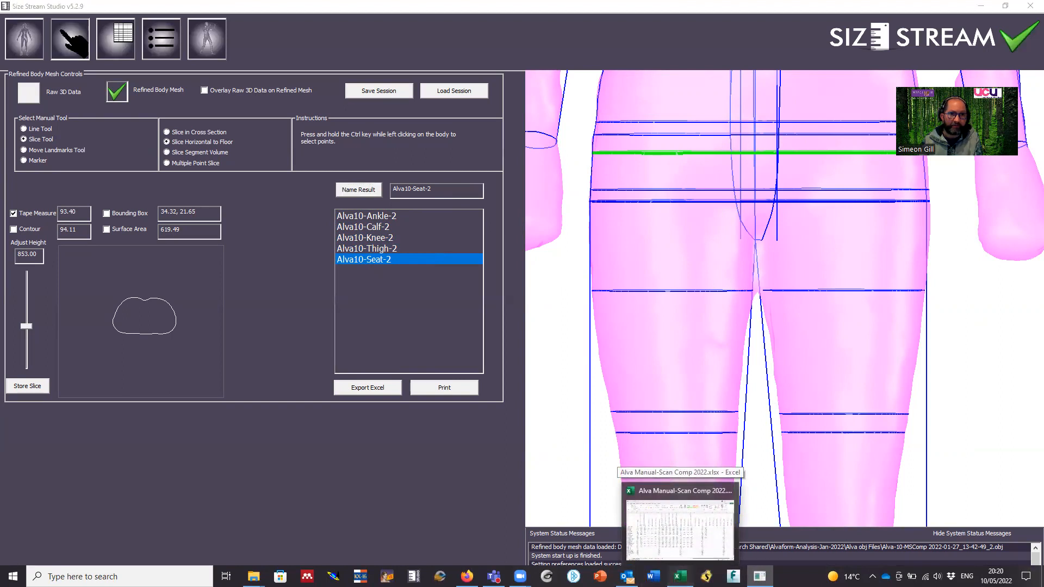
click(680, 530)
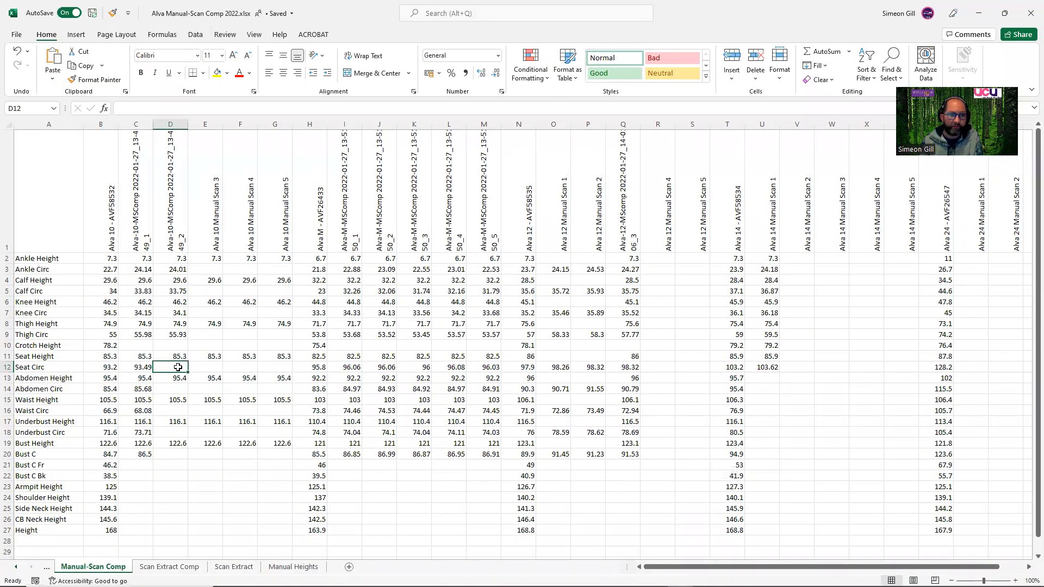
text(93.4)
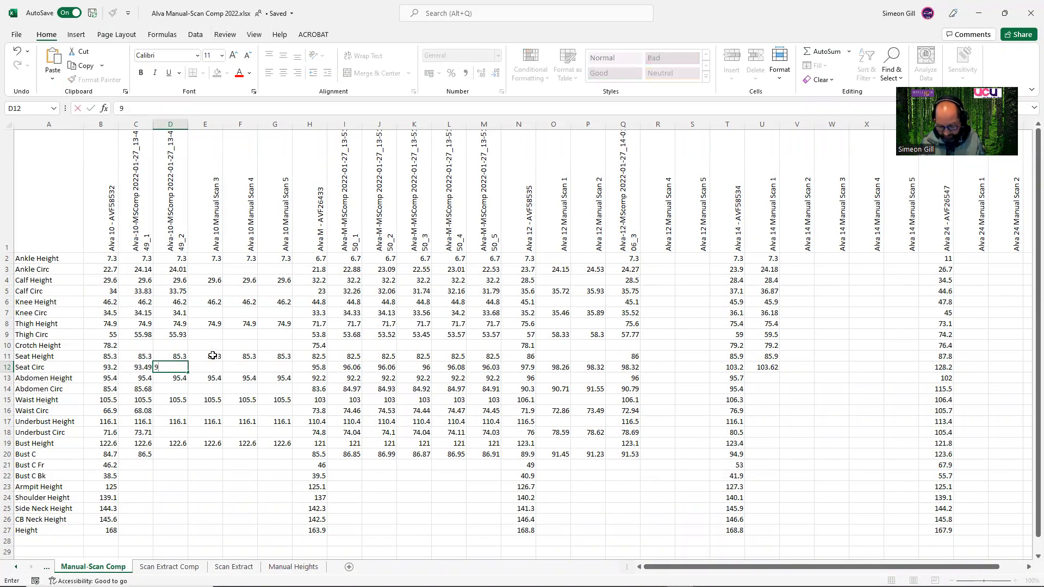
click(174, 389)
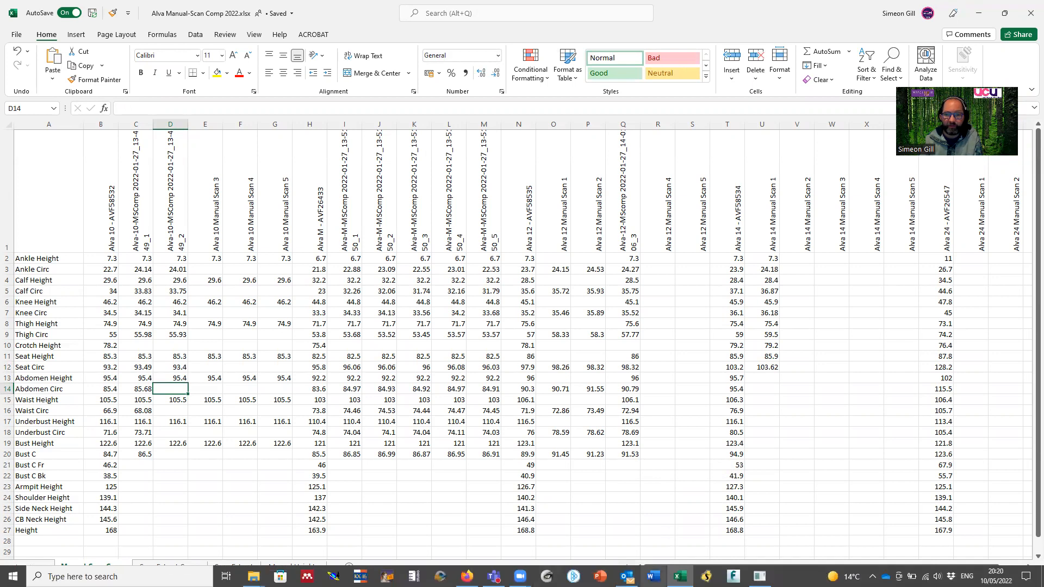
Switch to Size Stream Studio and set the slice height to 954 for the abdomen measurement.
click(760, 576)
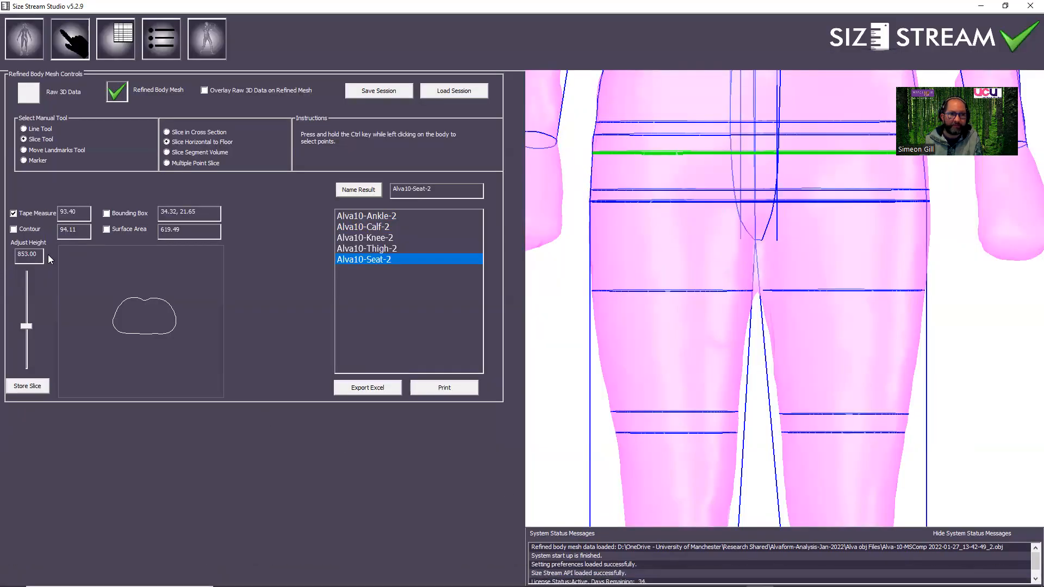
drag(41, 254, 15, 252)
text(9)
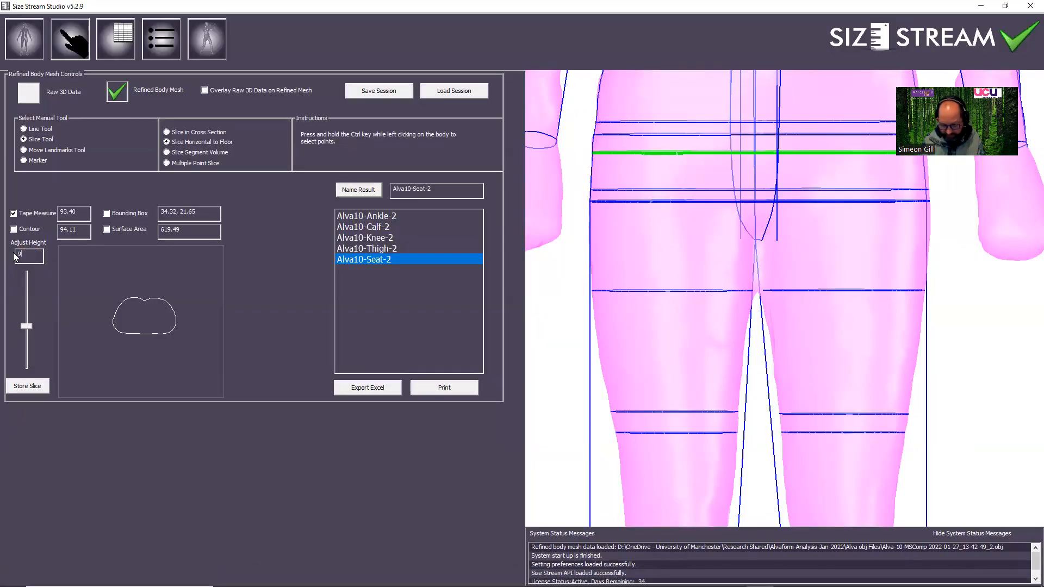
text(54.)
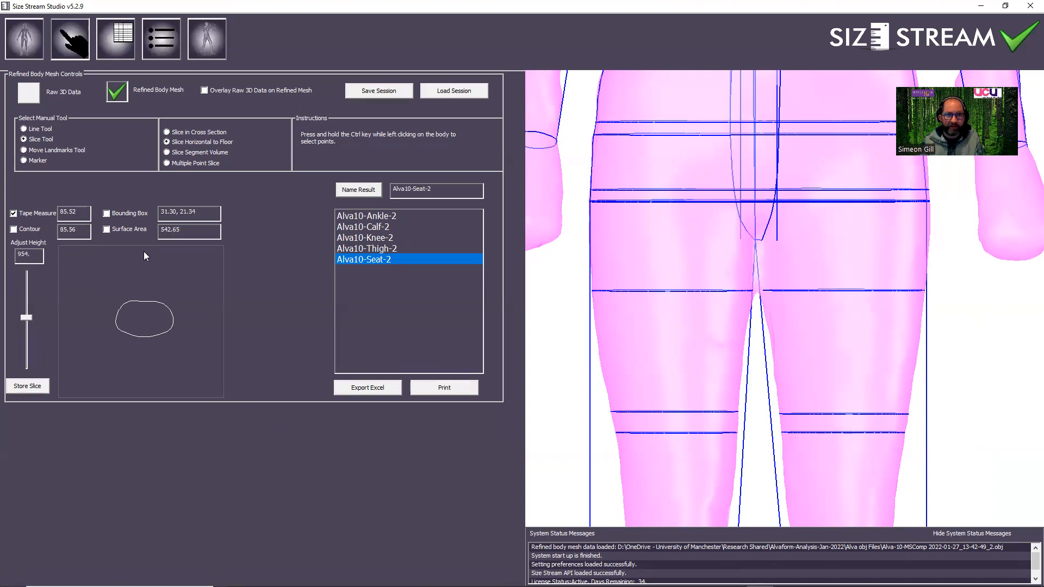
key(Return)
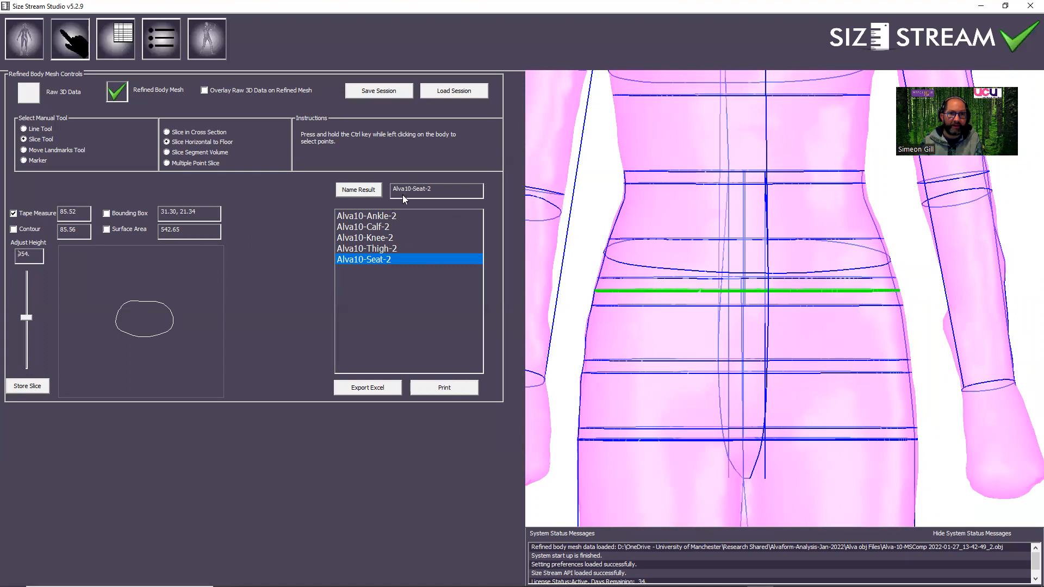
Store the abdomen slice and enter Alva10-Abd-2 as the result name.
click(27, 385)
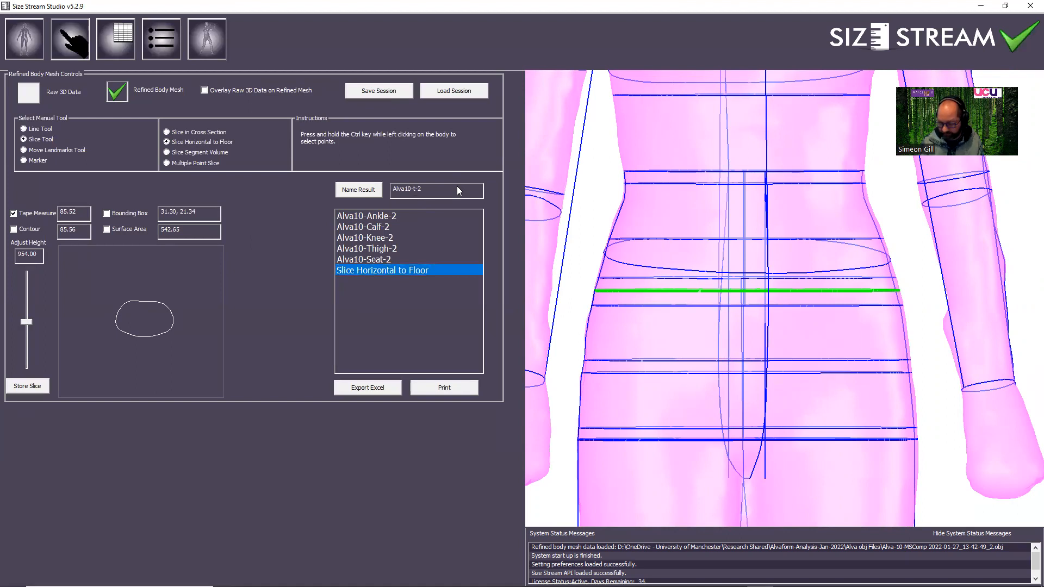
text(Abd)
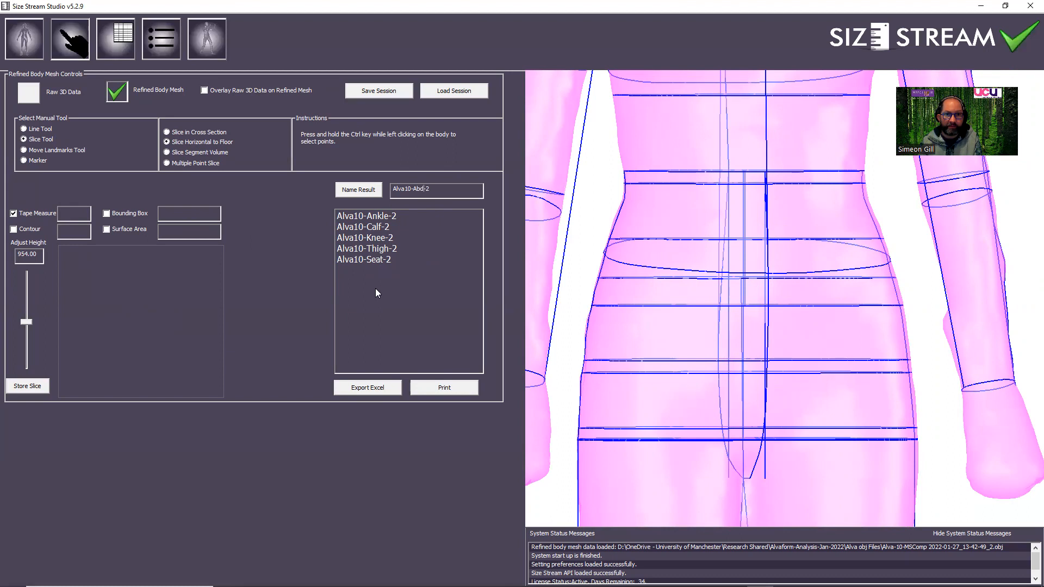
Try to store the abdomen slice again by reapplying the existing slice height.
click(39, 387)
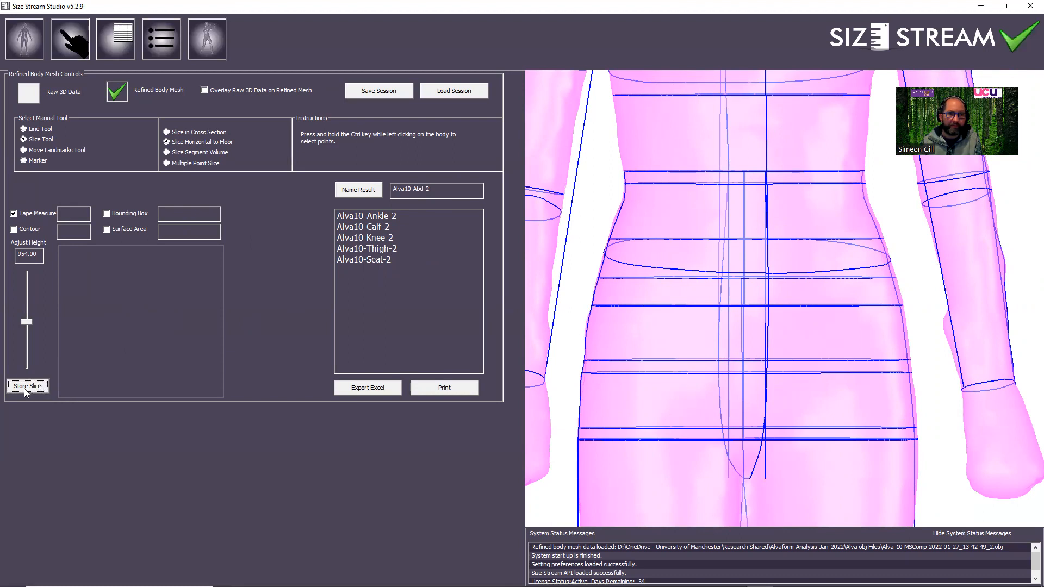
click(37, 254)
key(Return)
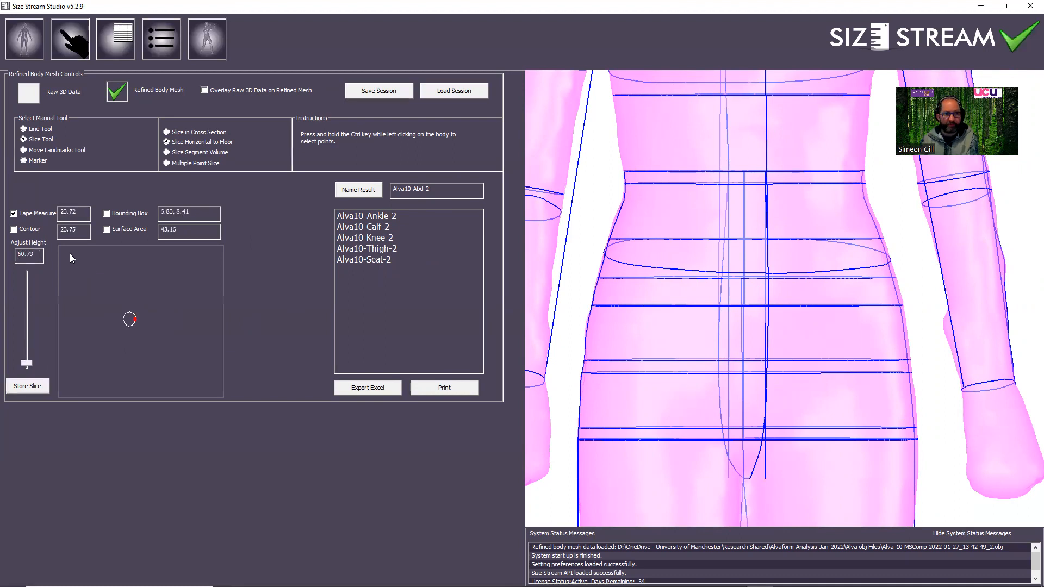
Check the second scan's Abdomen Height in Excel, and store a slice at height 954 named Alva10-Abd-2 in Size Stream Studio.
drag(38, 259, 8, 258)
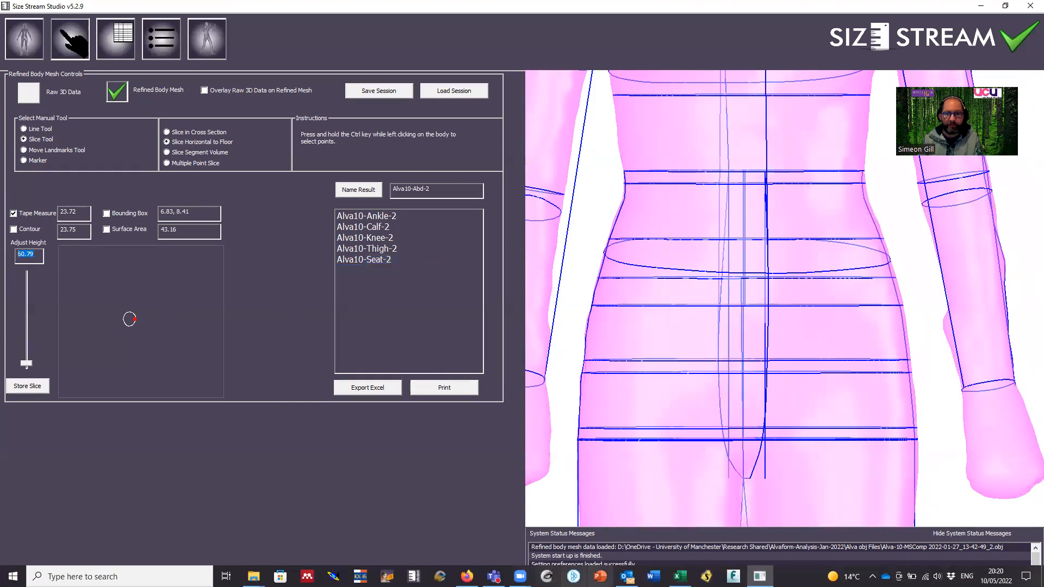
click(679, 576)
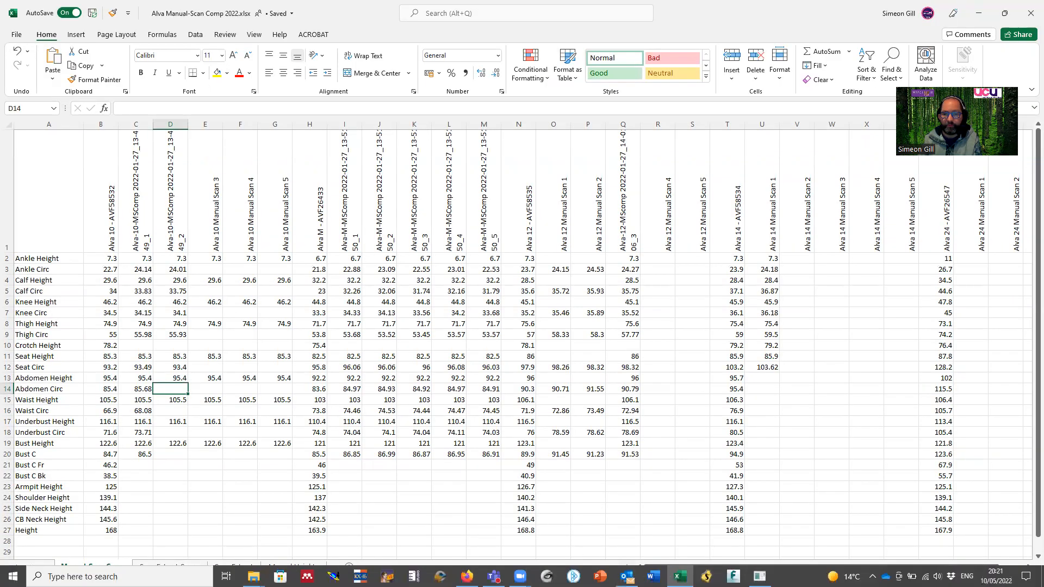
click(760, 576)
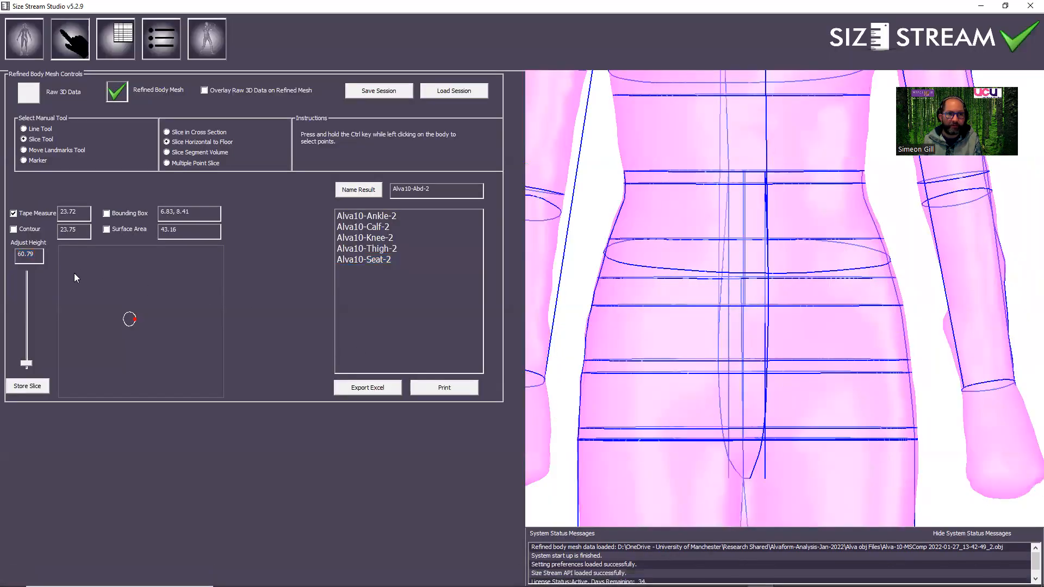
drag(32, 254, 3, 260)
text(354.)
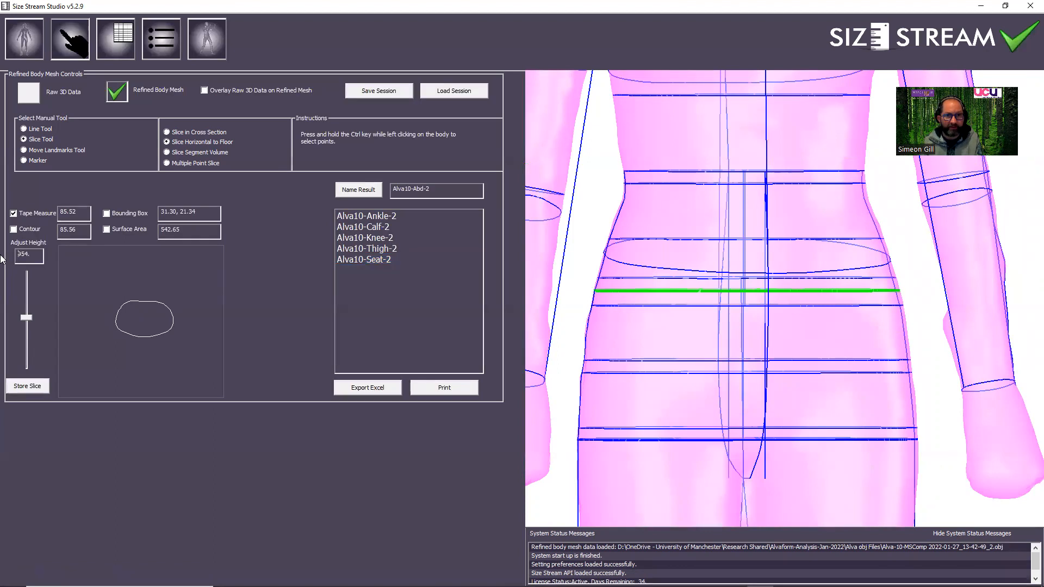
click(37, 386)
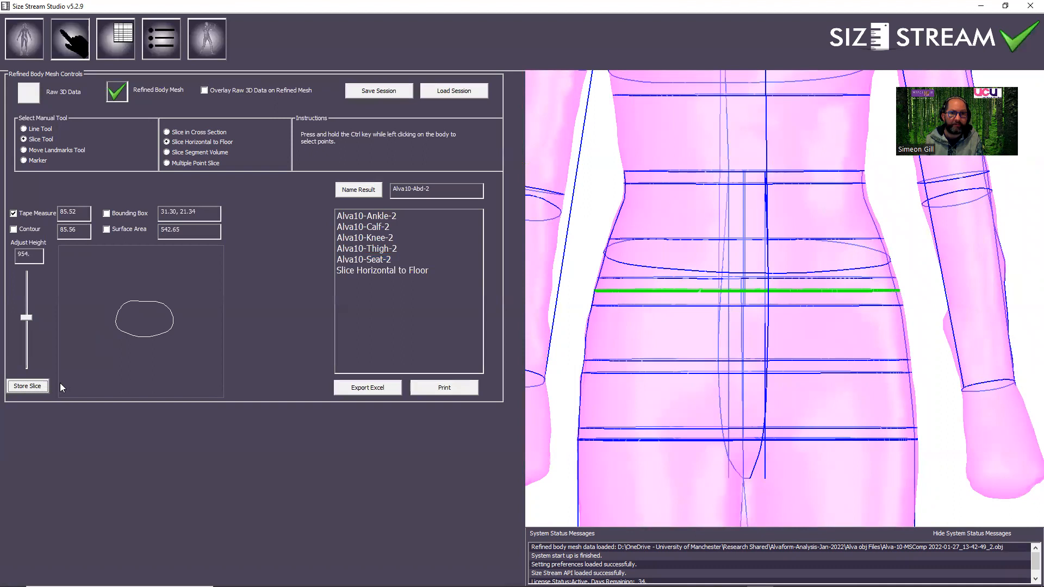
click(365, 194)
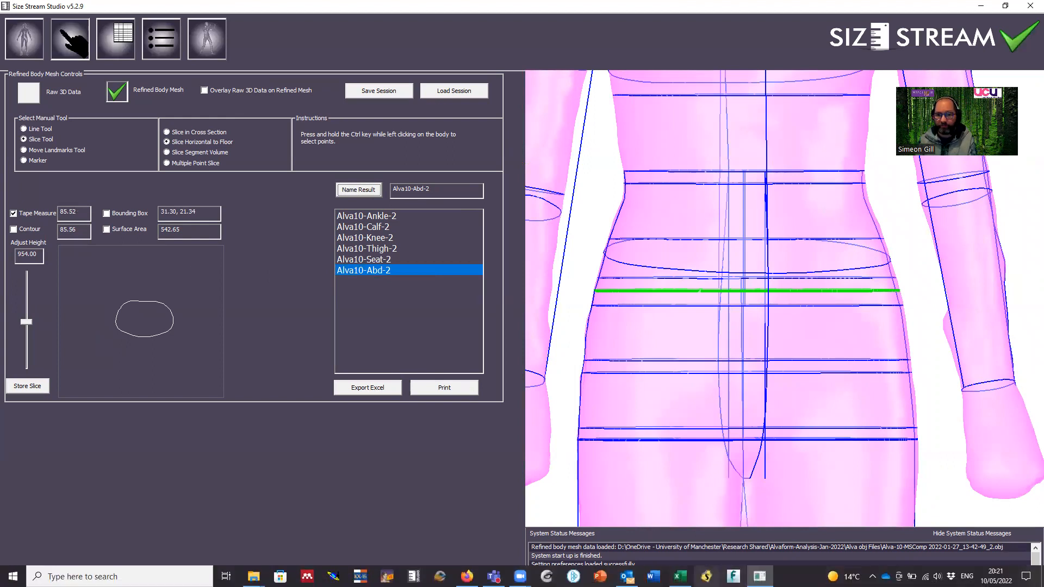
Enter 85.52 as the second Alva 10 scan's Abdomen Circ in the Excel comparison workbook.
click(679, 577)
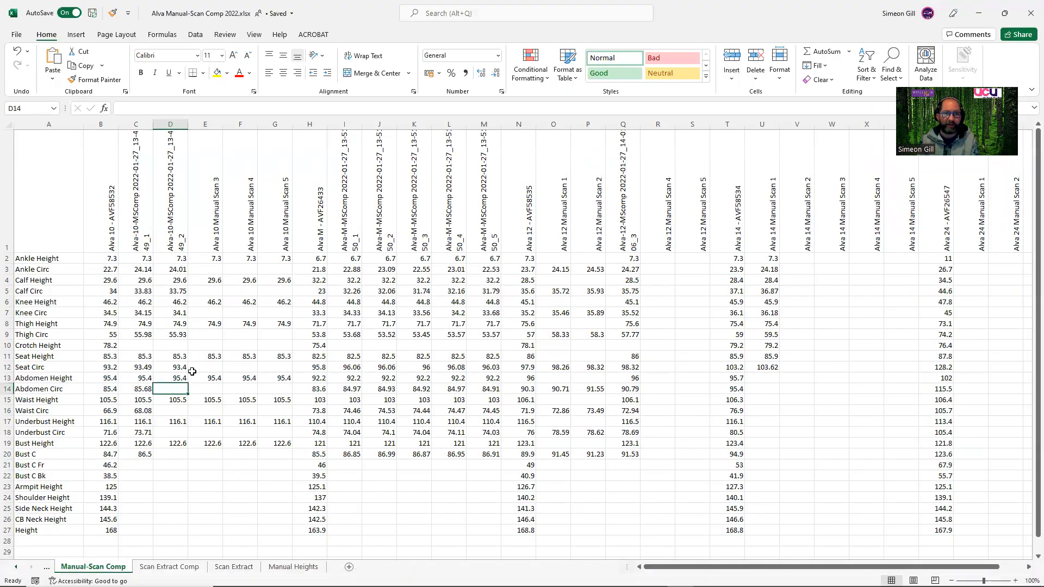
text(85.52)
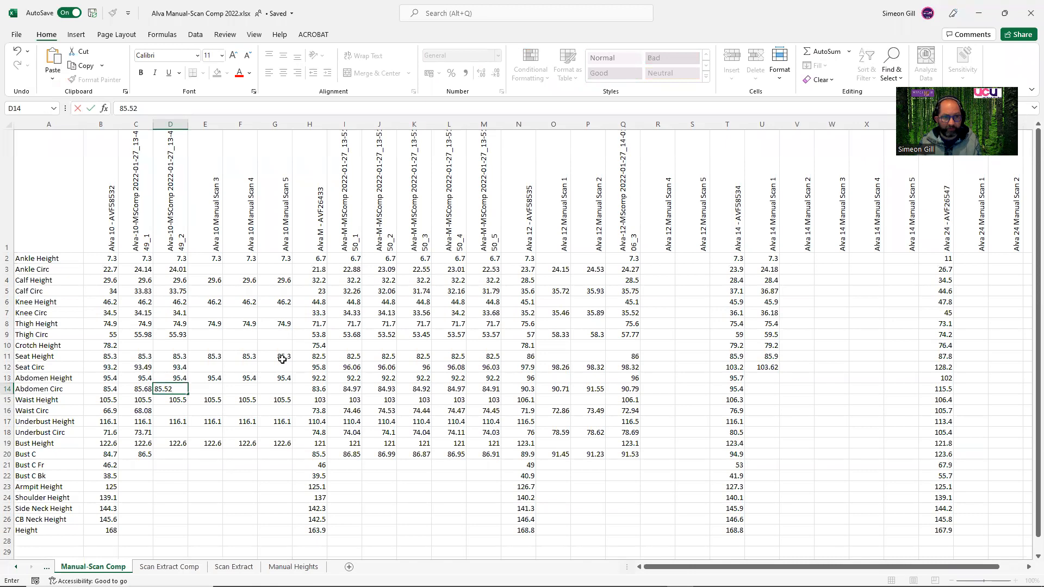
click(169, 409)
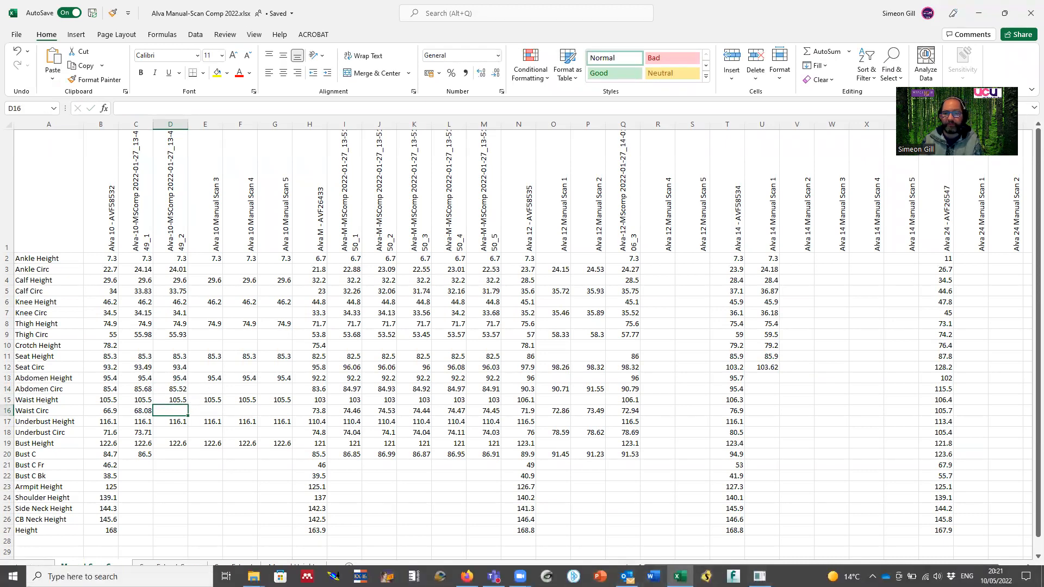
Set the slice height to 1055 in Size Stream Studio and store the waist slice.
click(759, 576)
double_click(37, 257)
text(10)
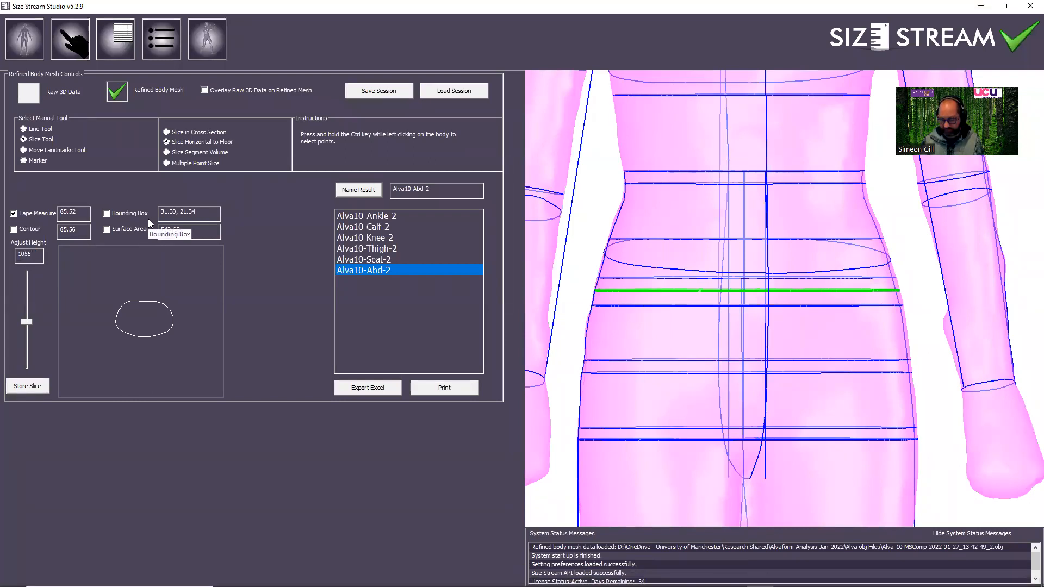
text(55)
key(Return)
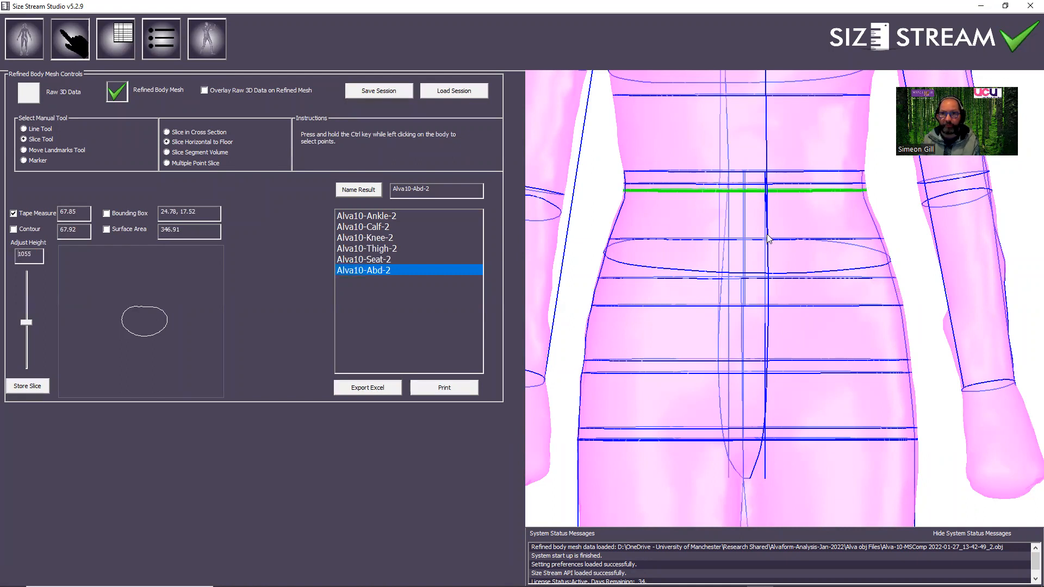
middle_drag(754, 243, 766, 261)
drag(734, 246, 740, 242)
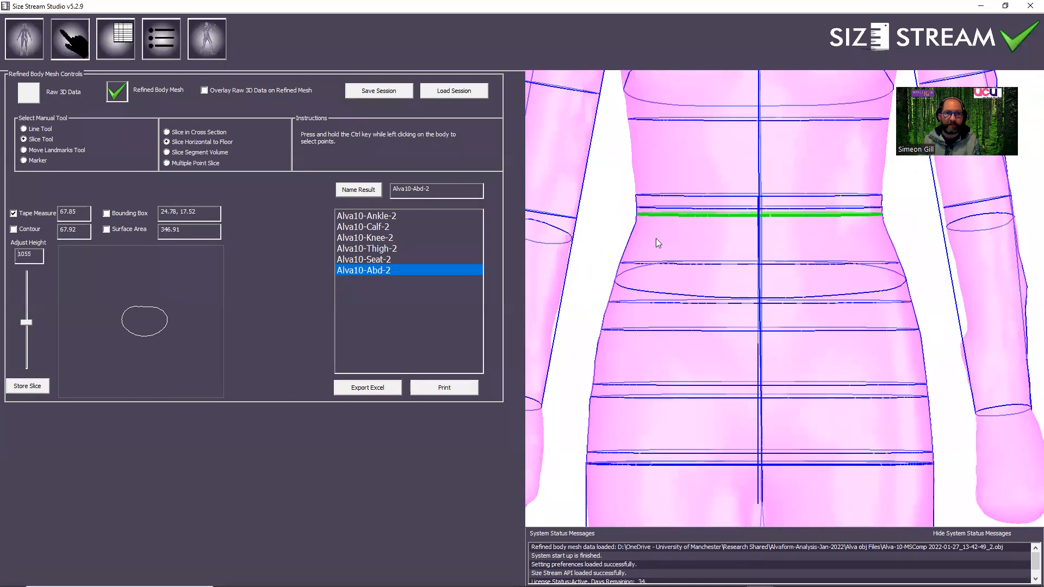
click(41, 386)
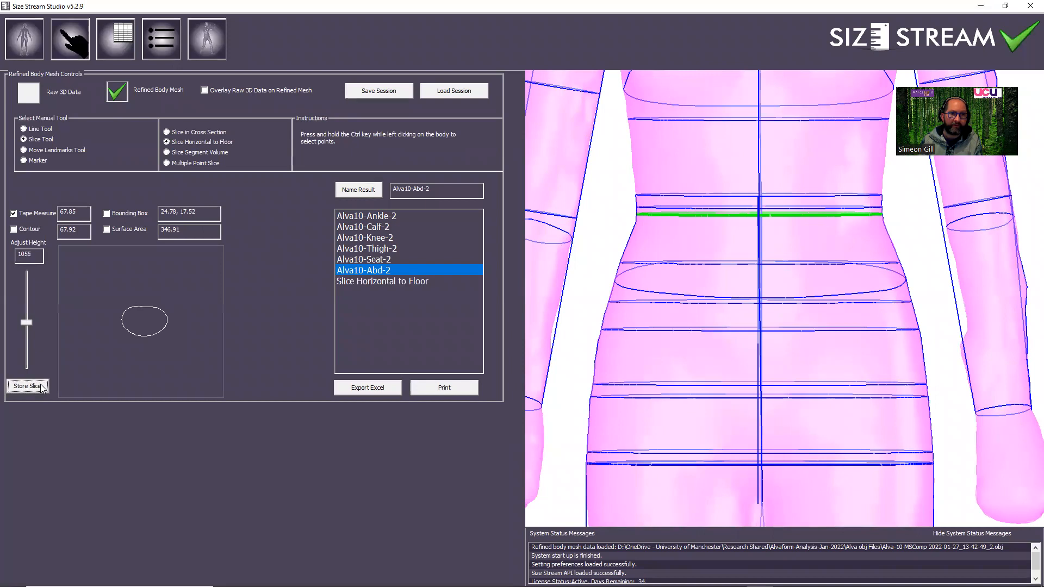
Select the newly stored waist slice and change the result name to Alva10-Waist-2.
click(395, 280)
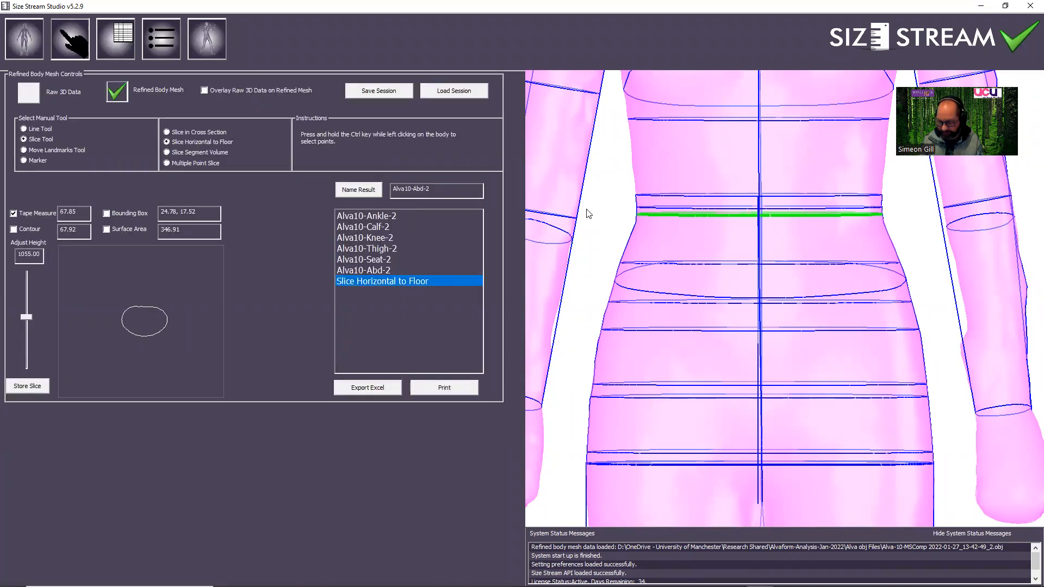
key(Delete)
key(BackSpace)
text(Waist)
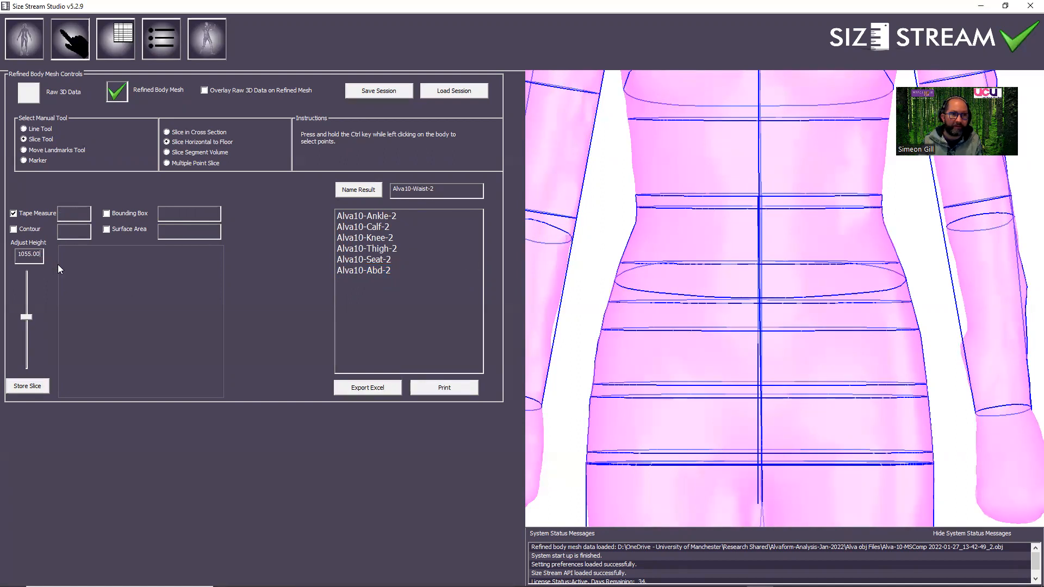
Store a slice at height 1055 again and name it Alva10-Waist-2.
click(39, 257)
drag(35, 255, 5, 255)
text(105)
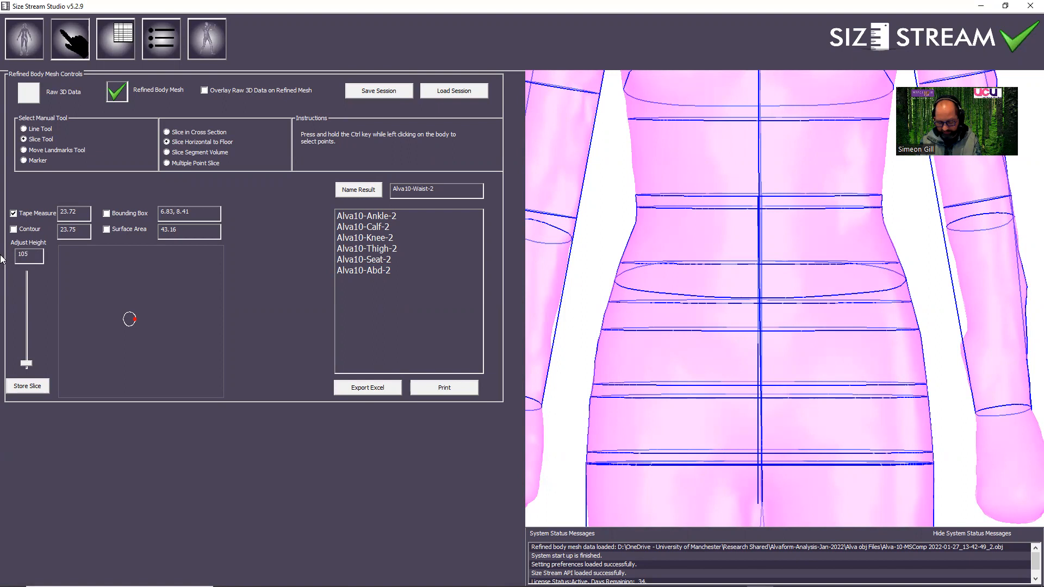
text(5)
key(Return)
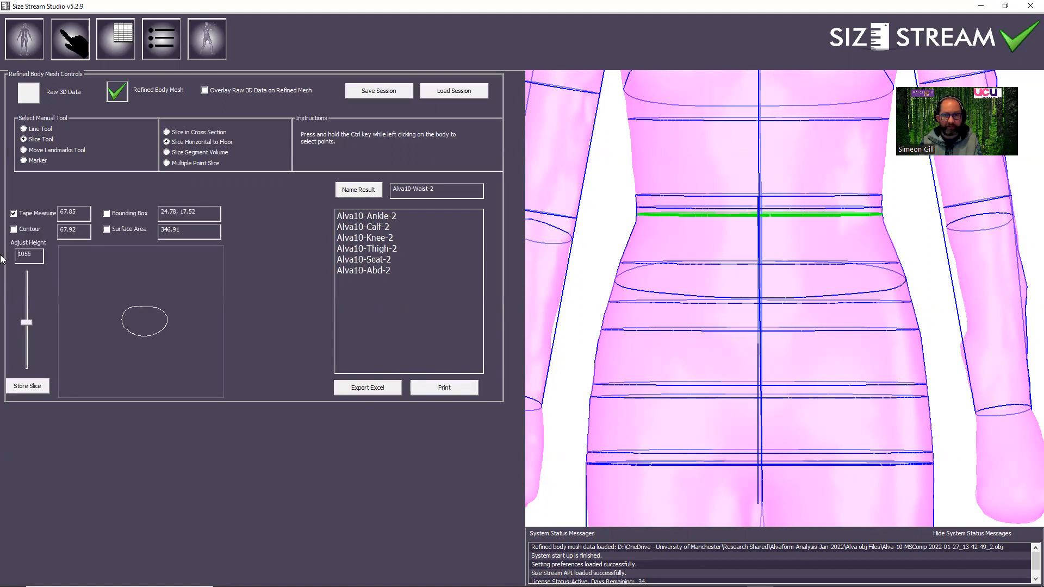
click(33, 387)
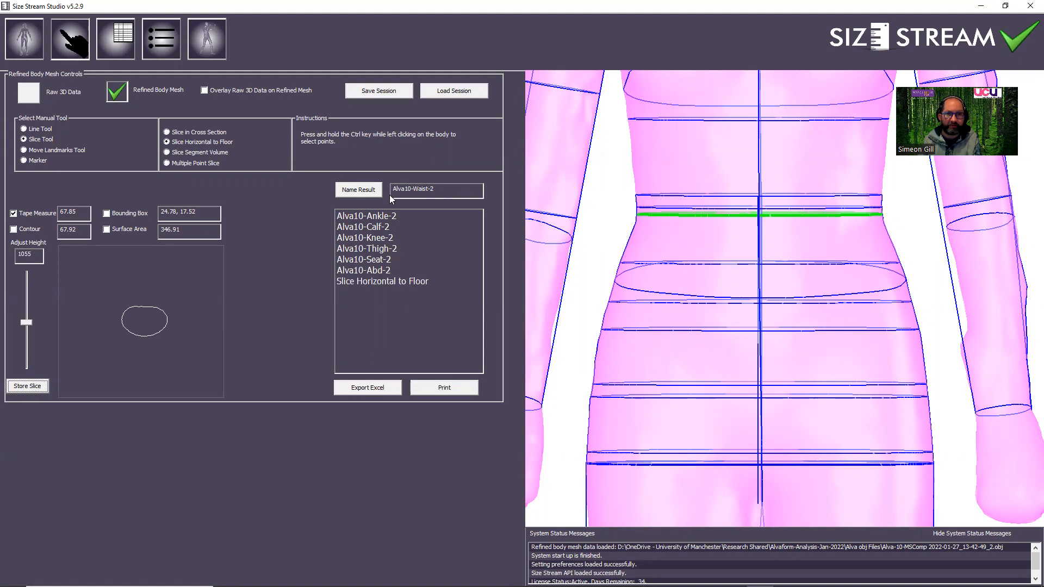
click(375, 281)
click(359, 190)
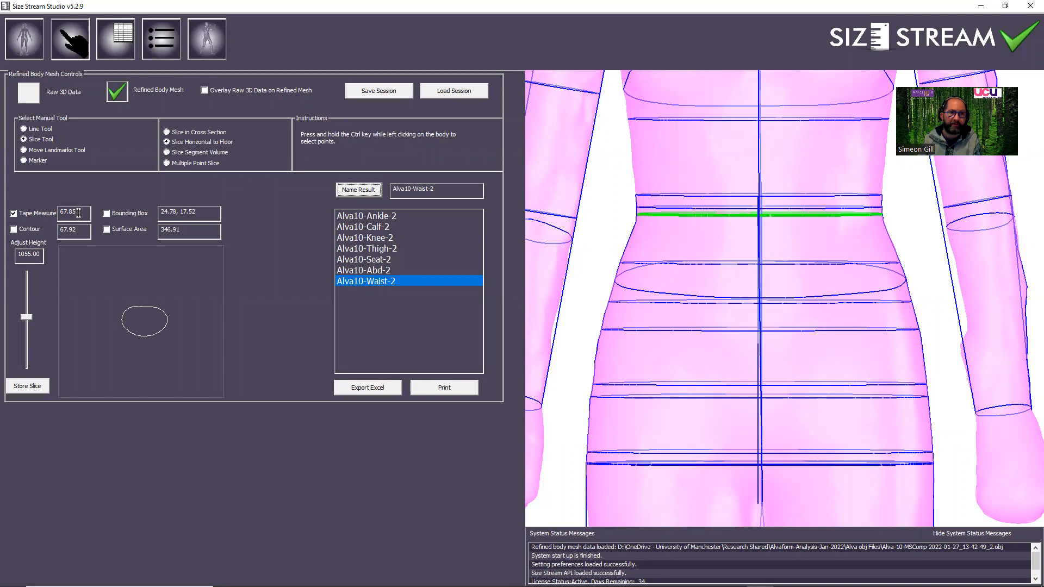
Switch to the Excel comparison workbook and enter 67.85 as the second Alva 10 scan's Waist Circ.
mouse_move(615, 576)
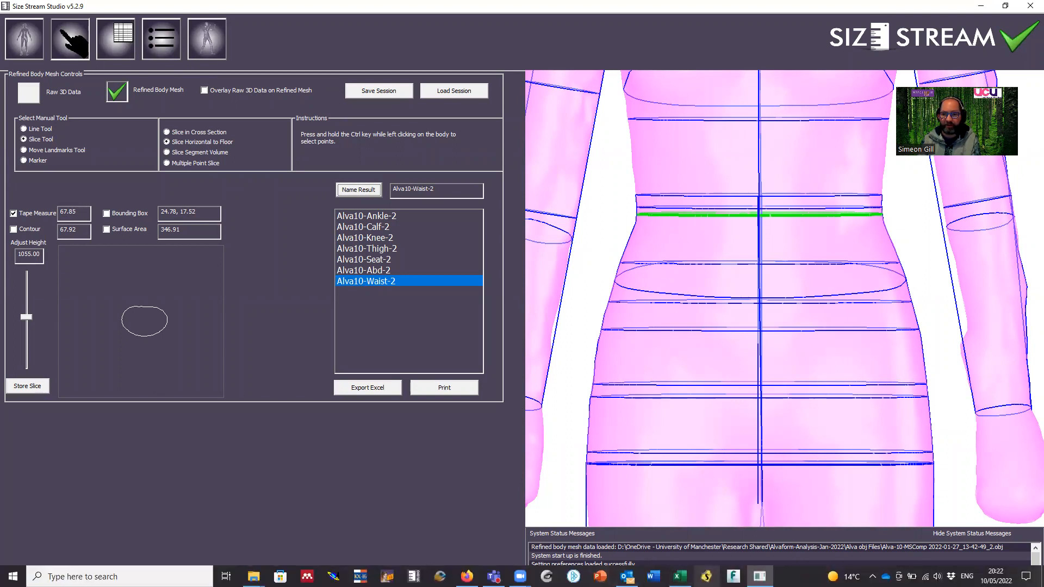
click(679, 577)
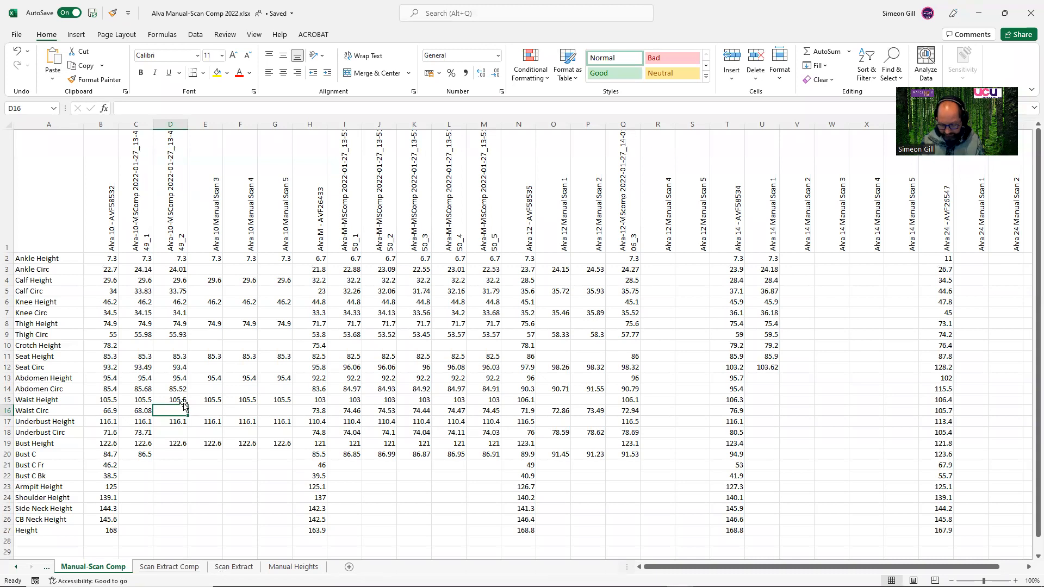
text(67.85)
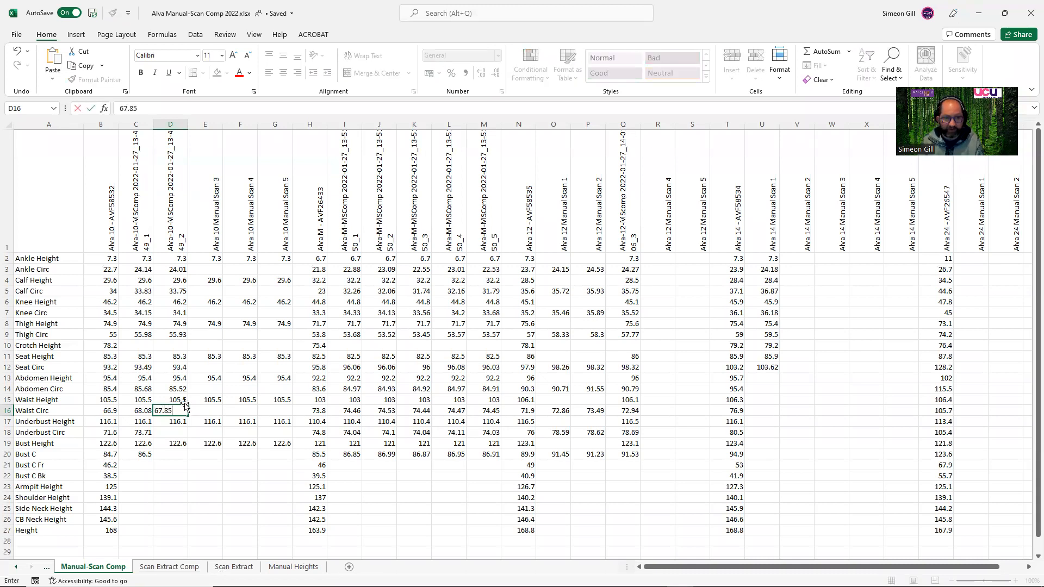
click(180, 429)
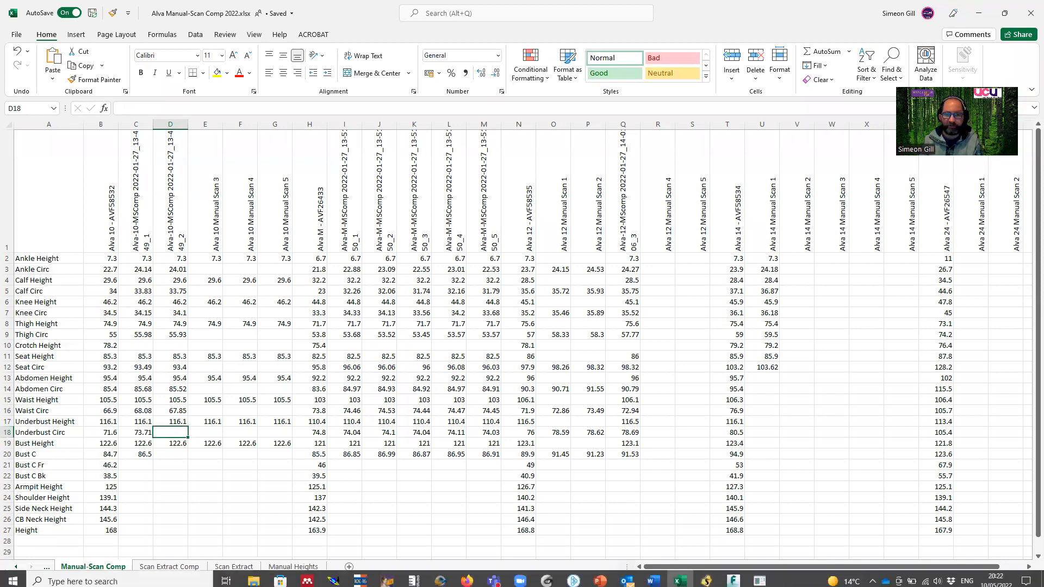
Check the second scan's Underbust Height in Excel, and set the slice height to 1161 in Size Stream Studio.
click(759, 576)
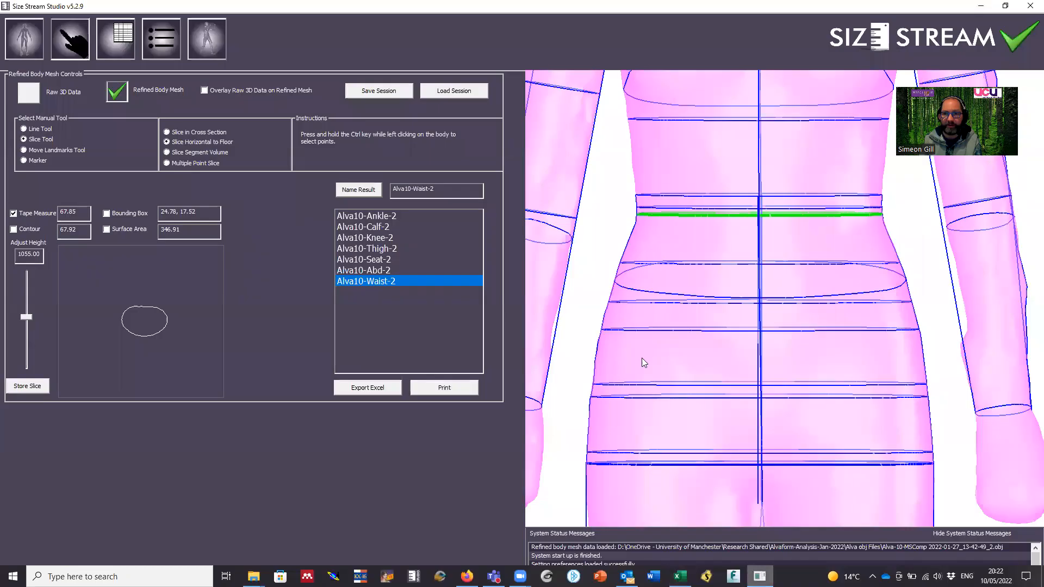
drag(40, 255, 16, 256)
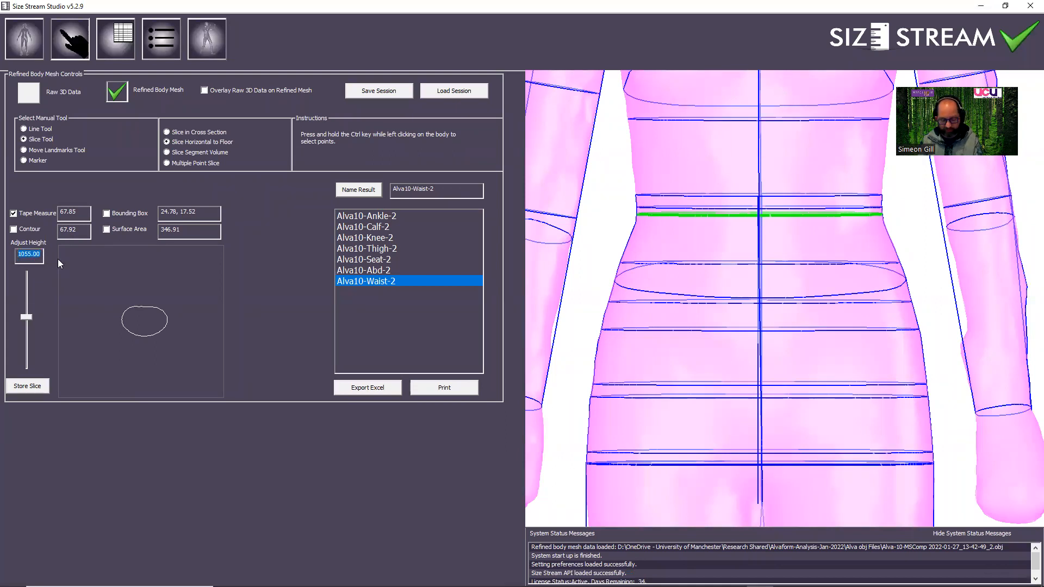
text(1)
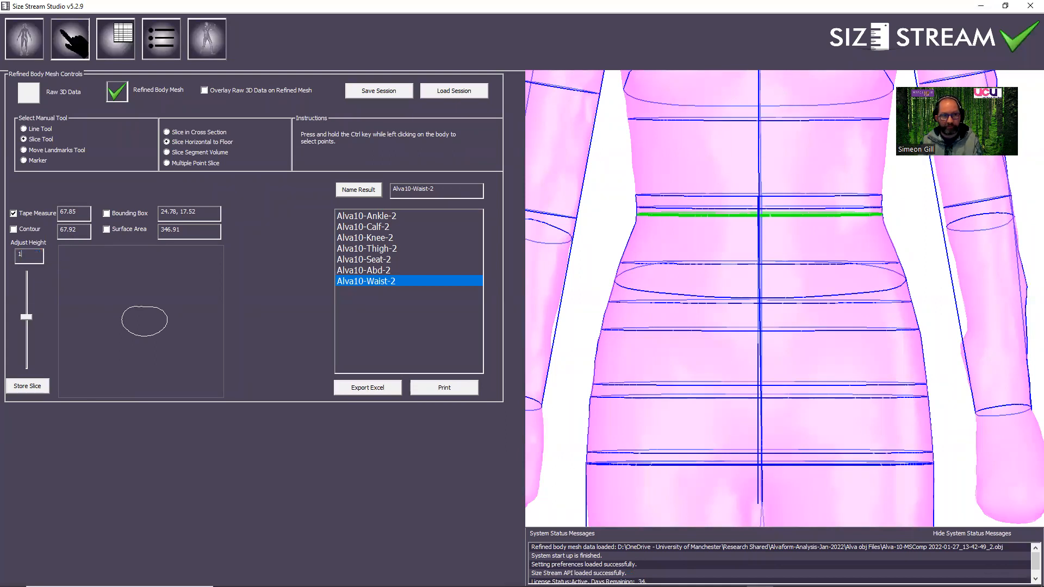
click(679, 576)
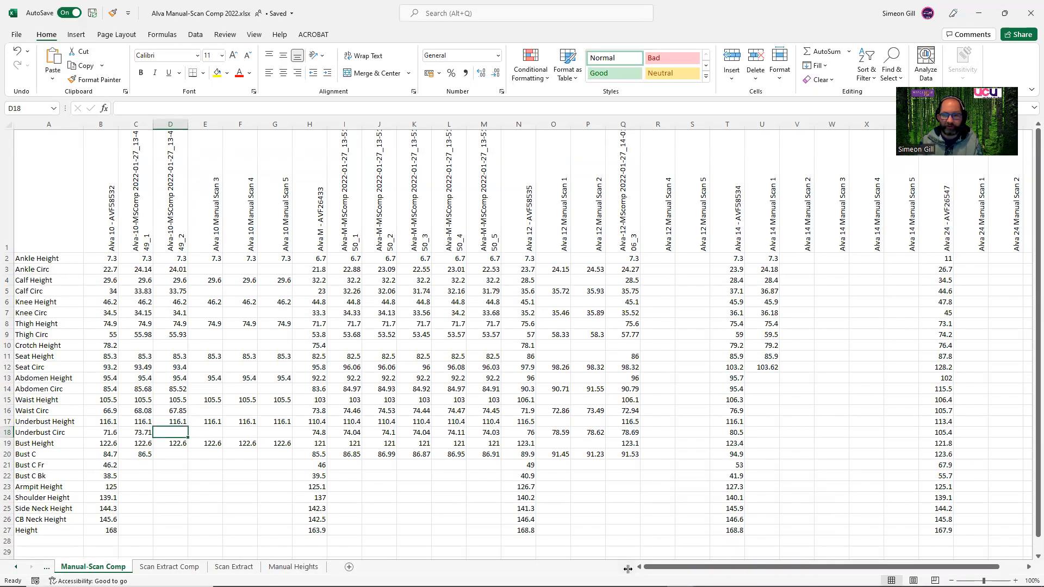
click(759, 577)
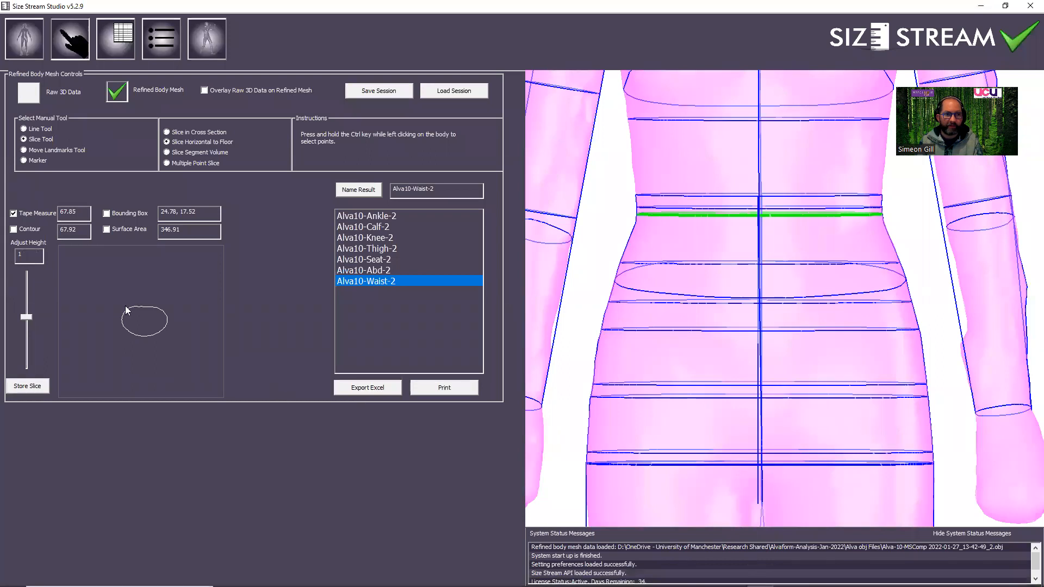
click(40, 255)
text(11)
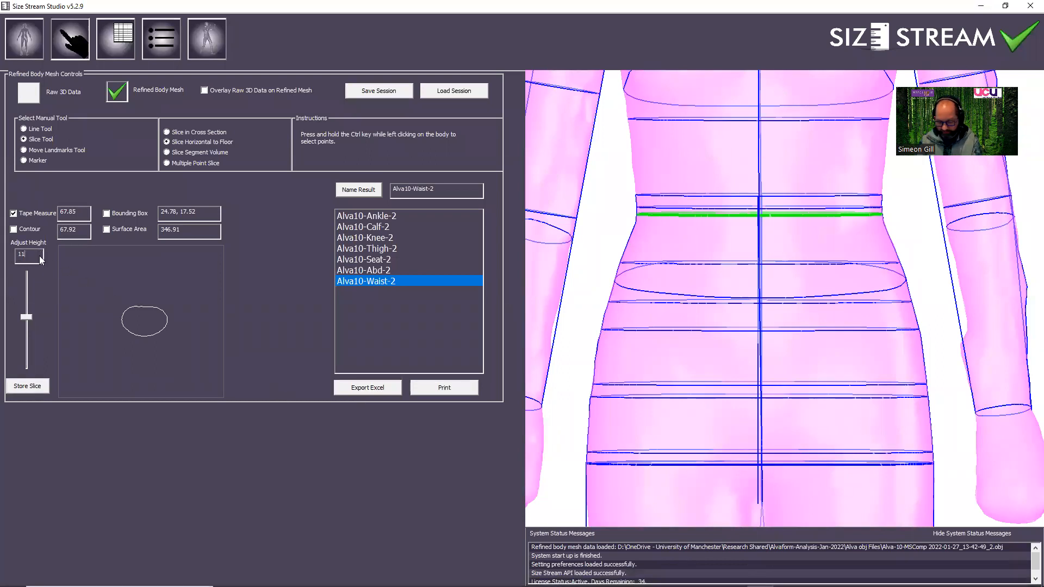
text(961)
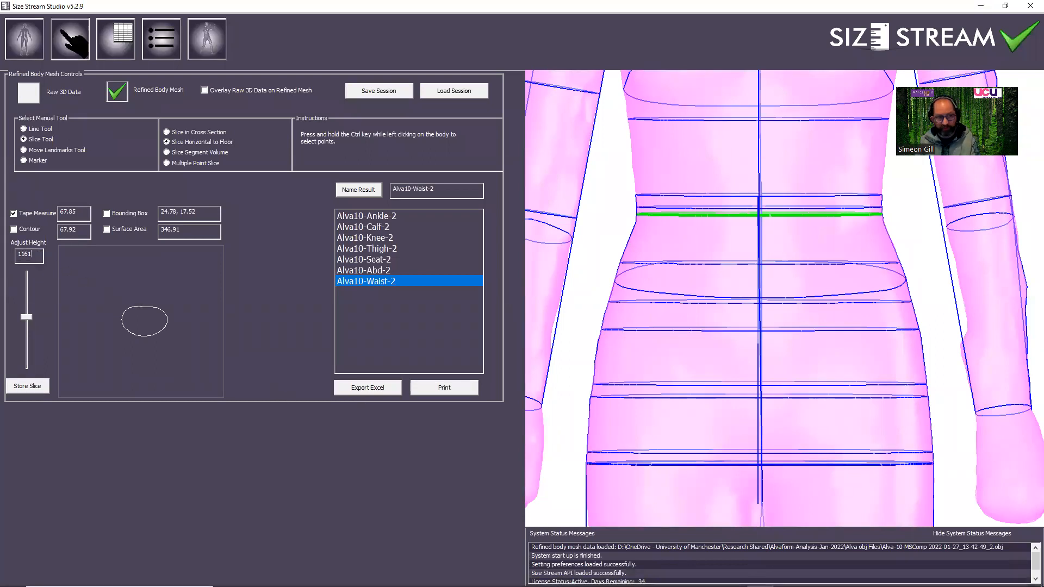
key(Return)
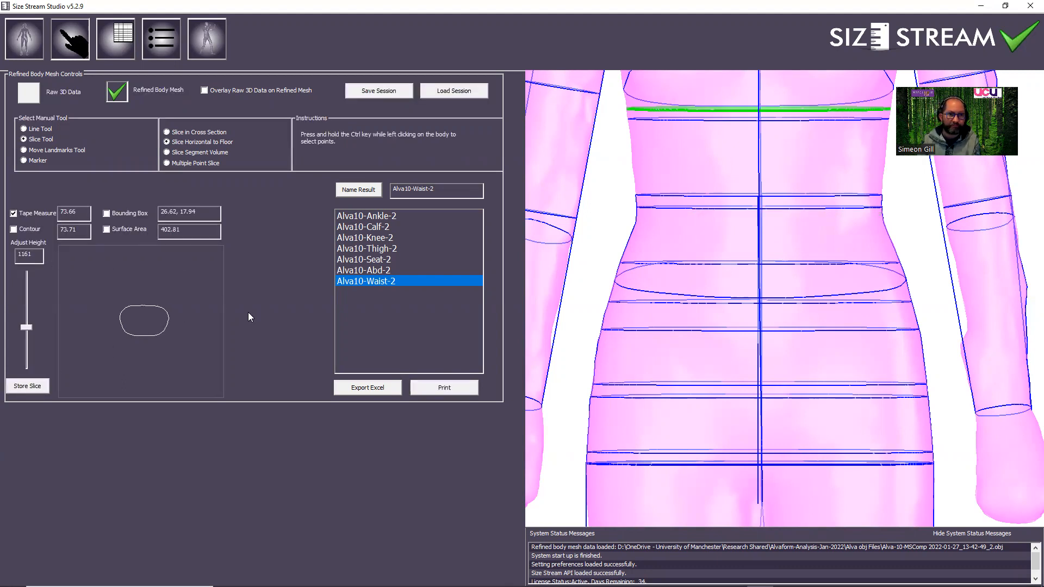
Store the underbust slice and name it Alva10-UBust-2.
click(16, 386)
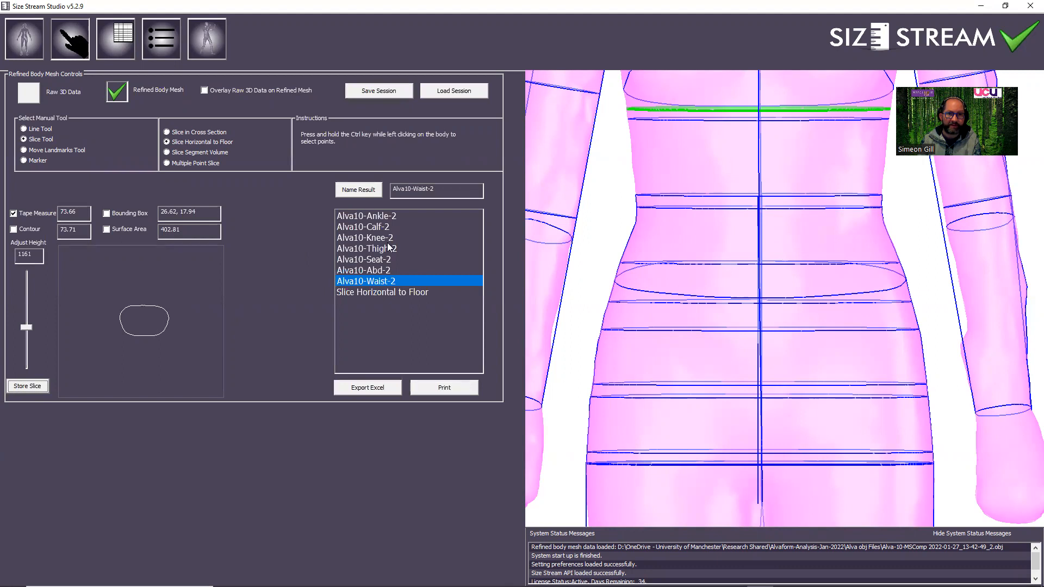
click(411, 293)
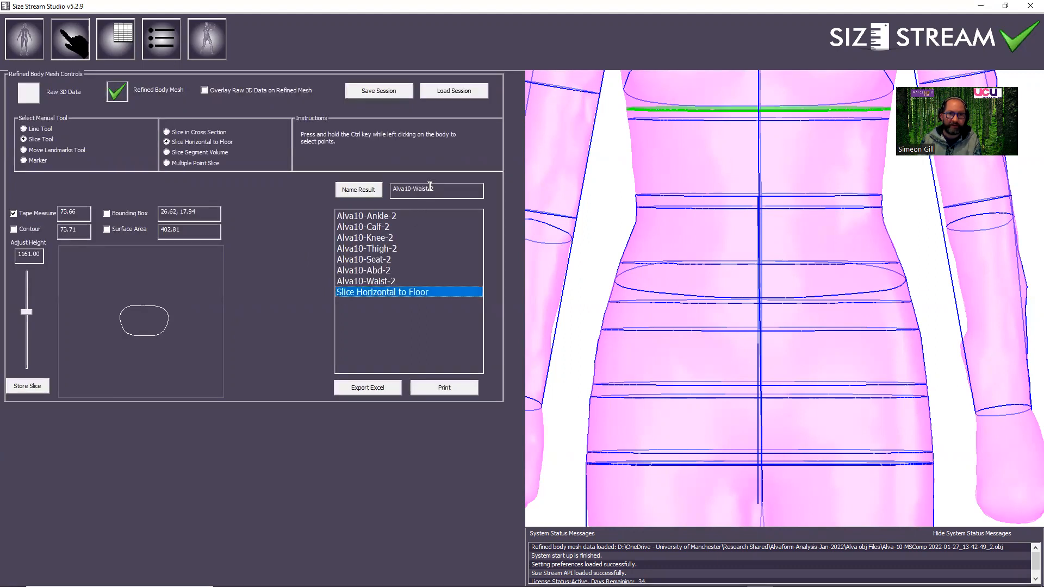
key(BackSpace)
key(BackSpace)
key(BackSpace)
key(BackSpace)
key(BackSpace)
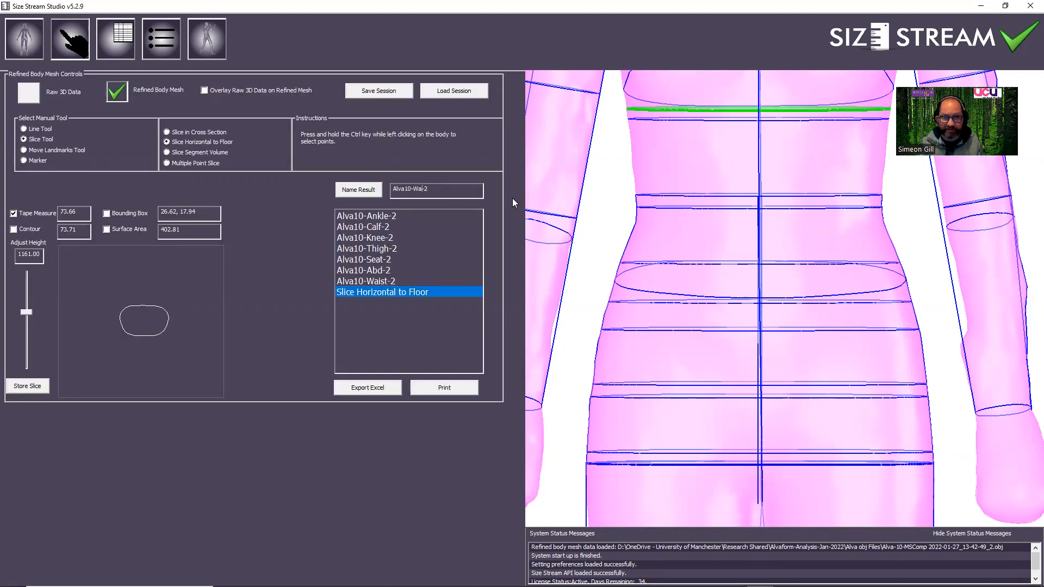
text(UBust)
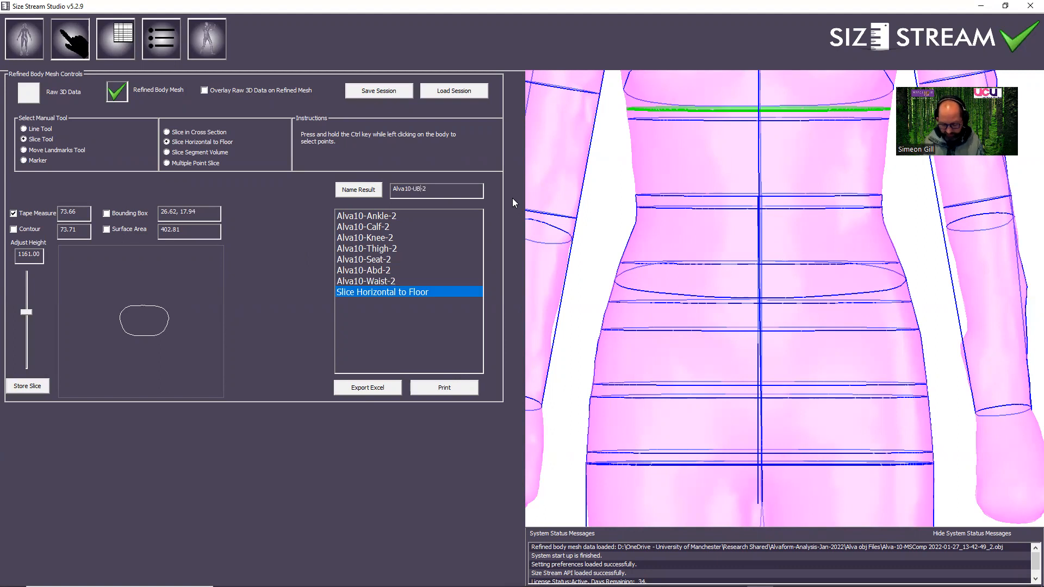
click(354, 191)
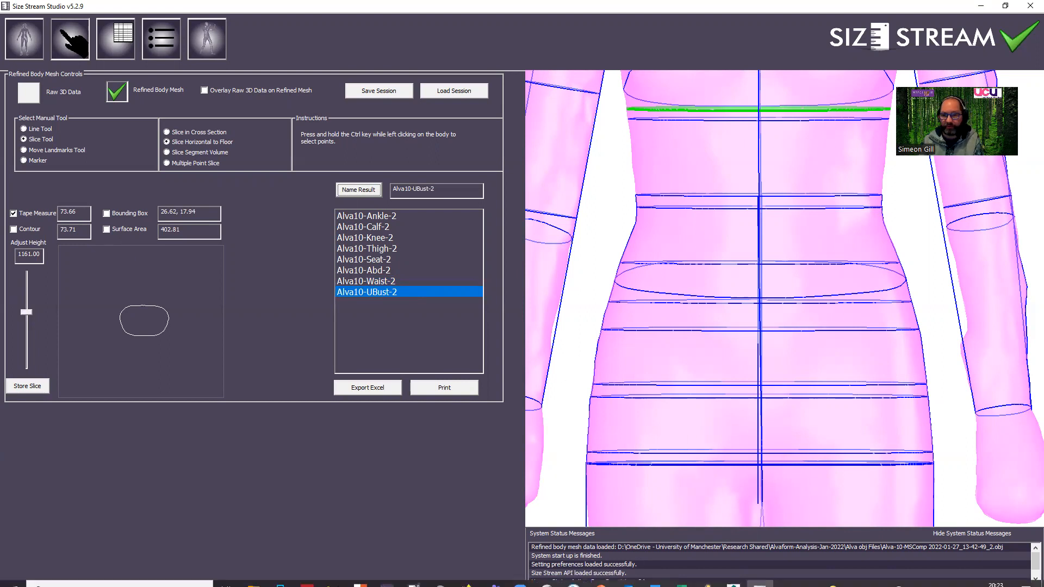
Enter 73.66 as the second Alva 10 scan's Underbust Circ in Excel, and return to Size Stream Studio.
click(679, 576)
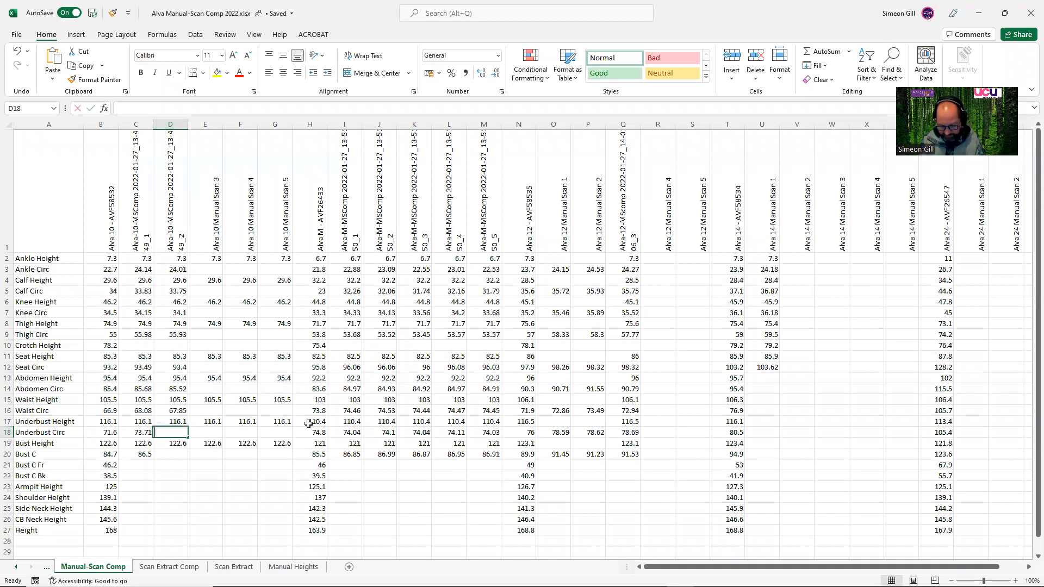
text(73.66)
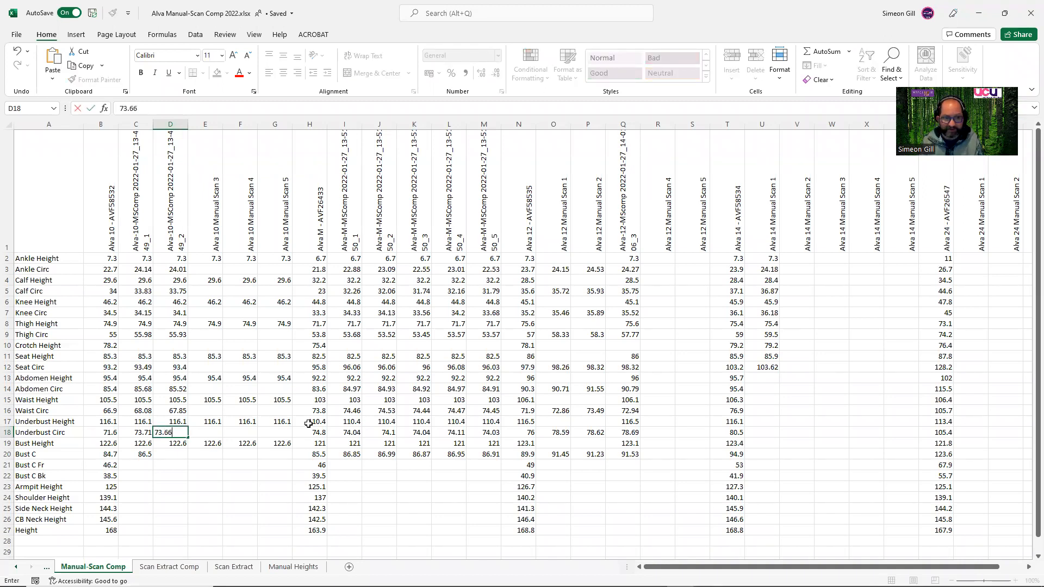
click(164, 455)
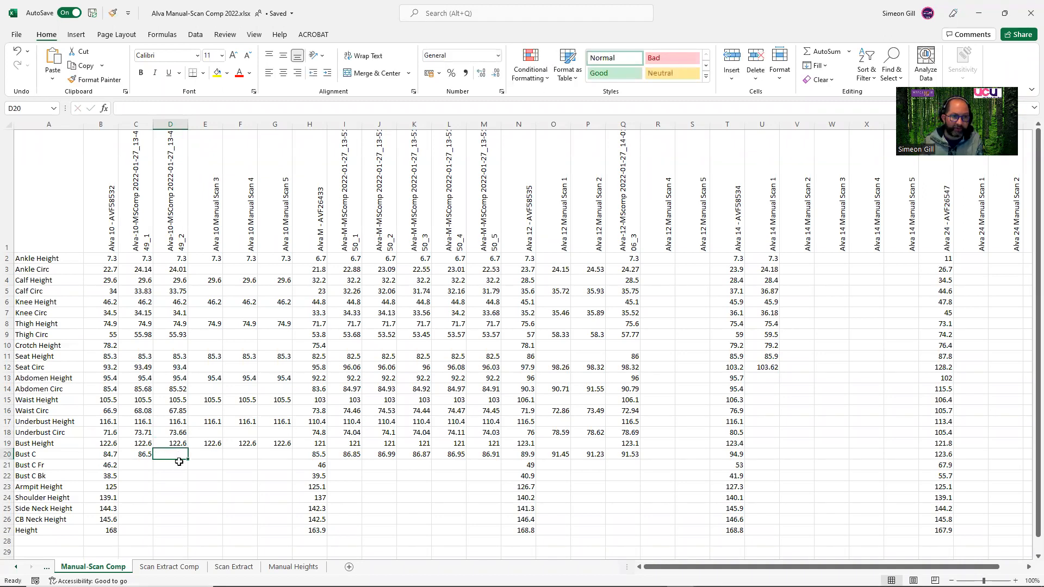
mouse_move(759, 577)
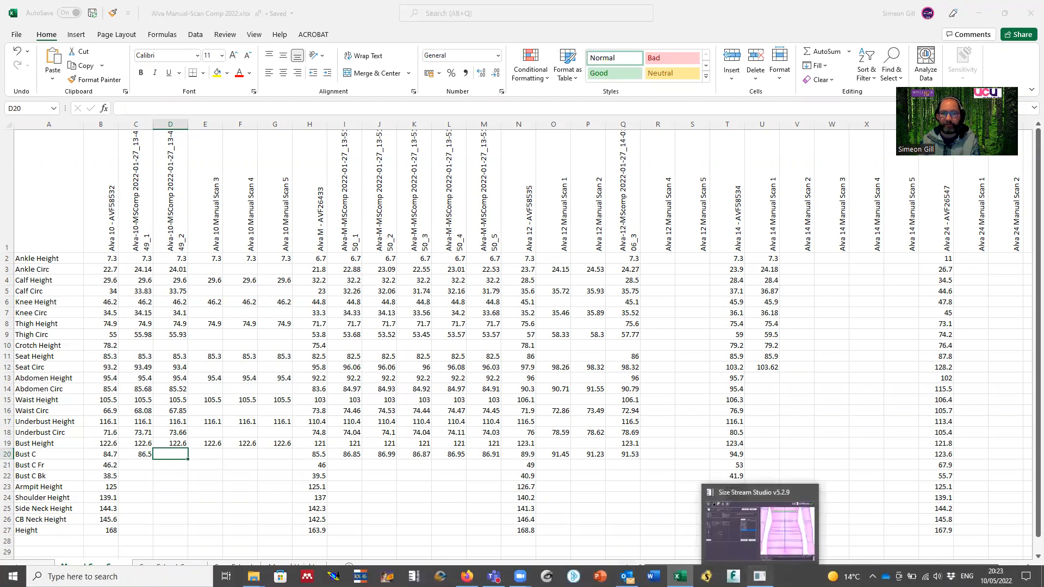
click(759, 576)
Try to replace the slice height with the bust height of 1226.
drag(24, 251, 11, 249)
key(Delete)
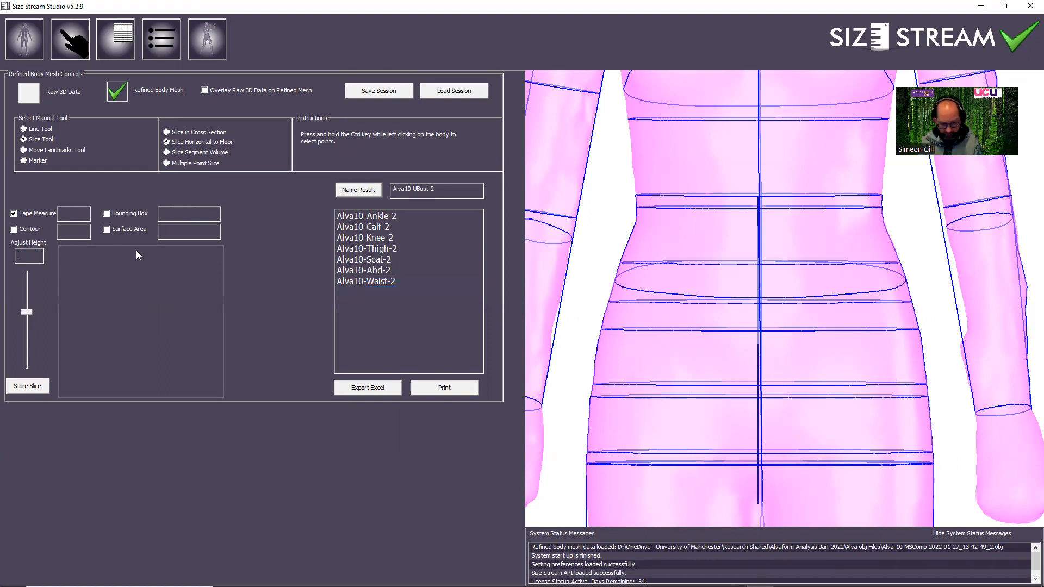
text(1226)
key(Return)
Set the slice height to 1226 for the bust measurement.
drag(734, 215, 726, 255)
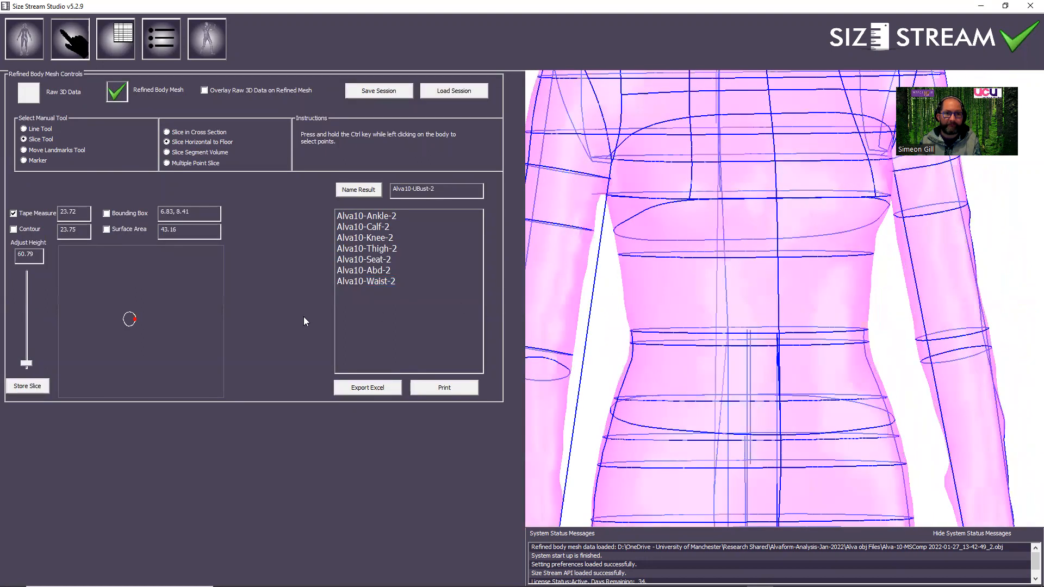
drag(39, 254, 3, 258)
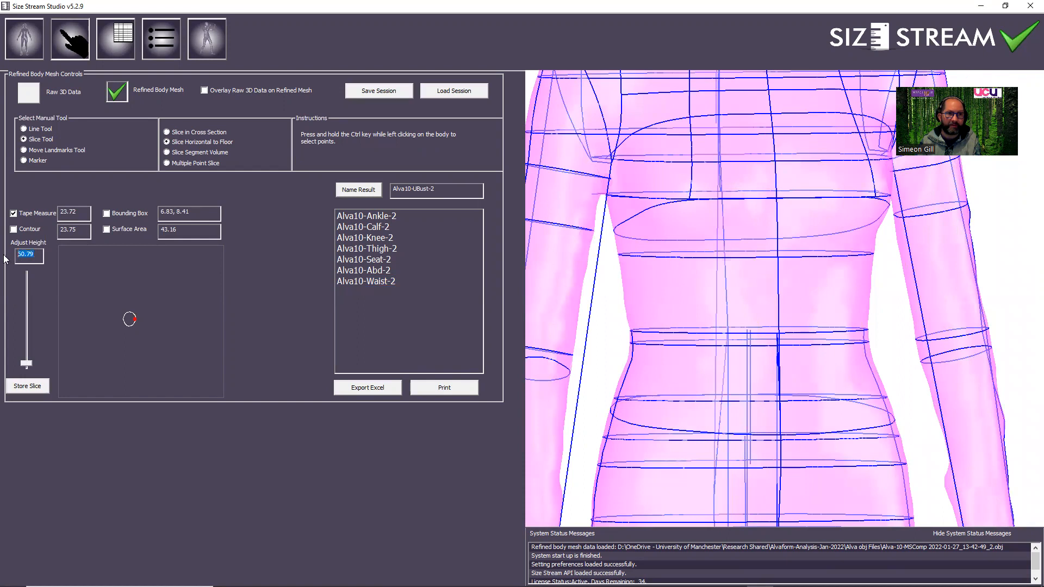
text(1226)
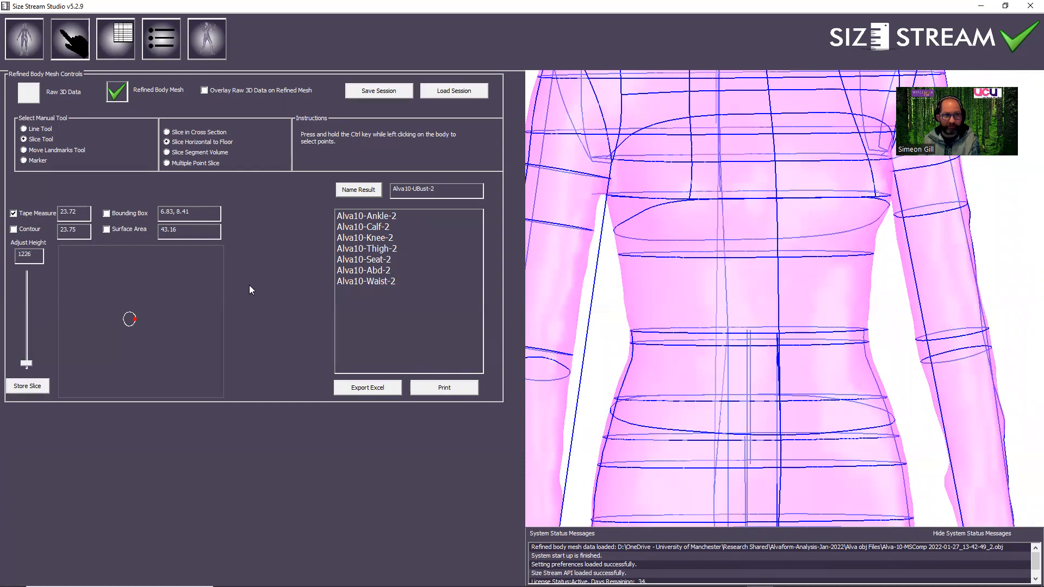
key(Return)
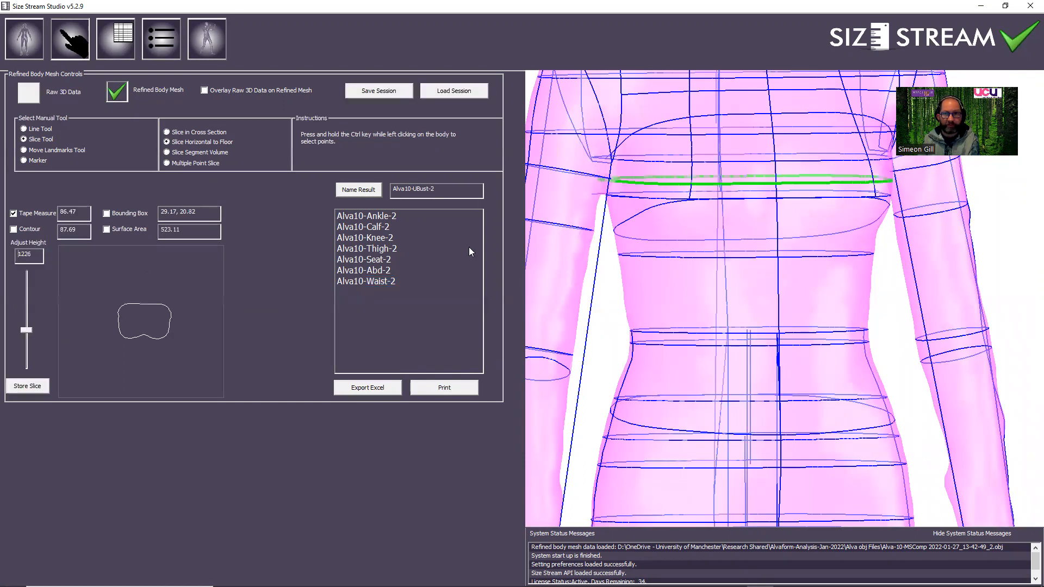
Store the bust slice and name it Alva10-Bust-2.
drag(727, 218, 705, 218)
click(34, 387)
click(424, 293)
click(420, 190)
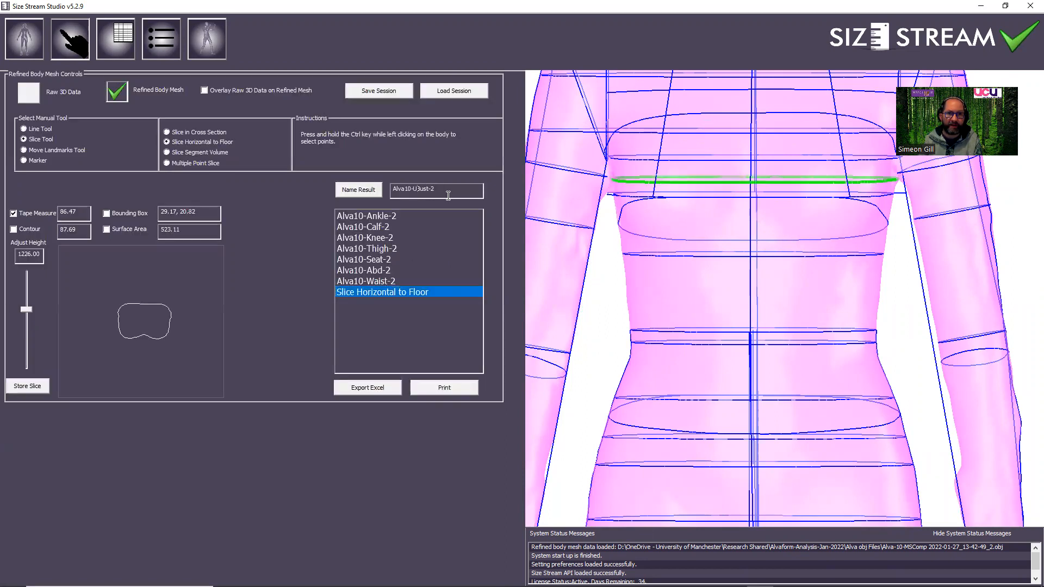
key(BackSpace)
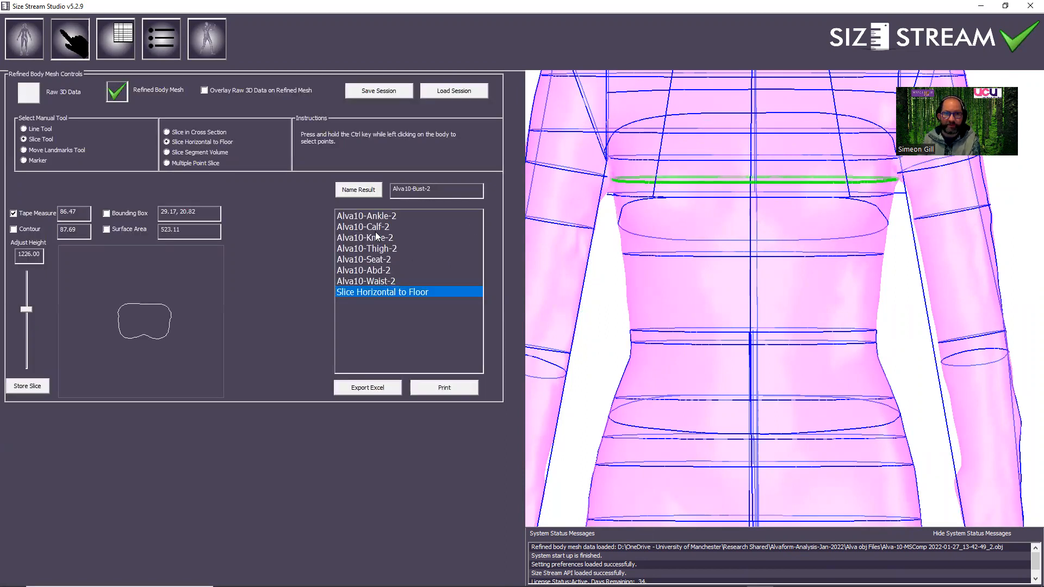
click(358, 189)
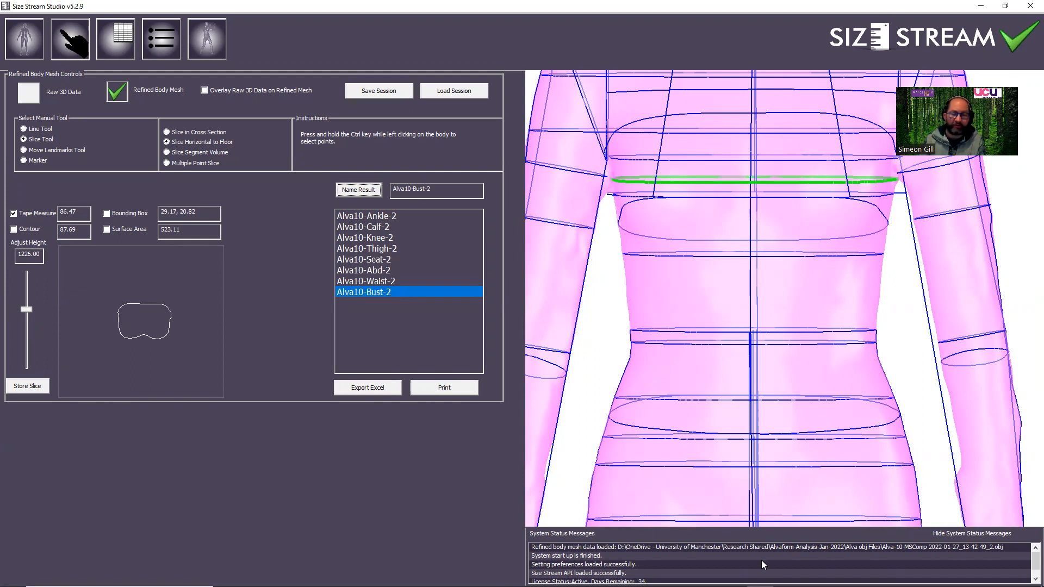
Enter 86.47 as the second Alva 10 scan's Bust C in Excel, and return to Size Stream Studio.
click(679, 576)
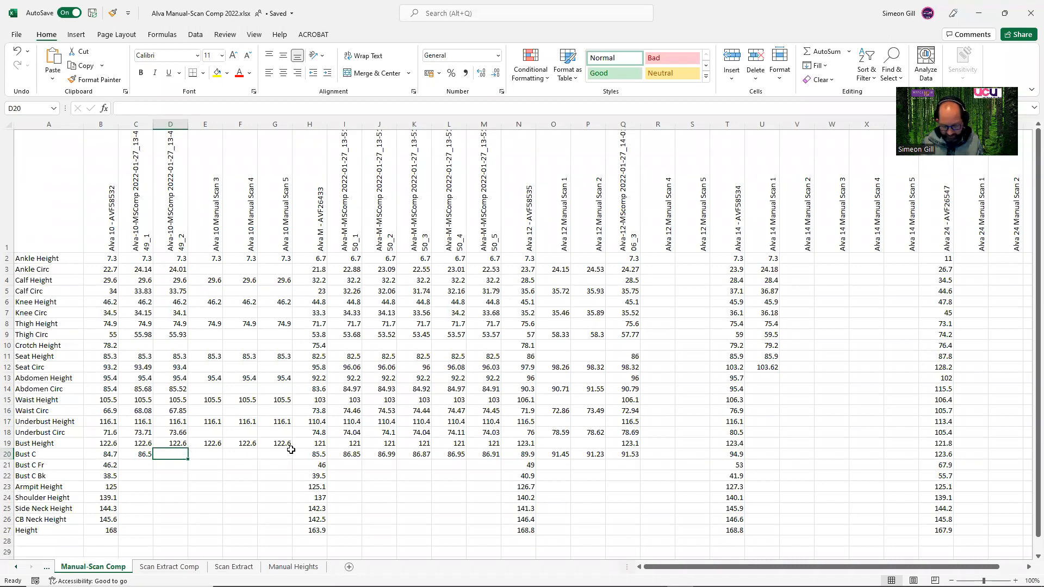
text(86.4)
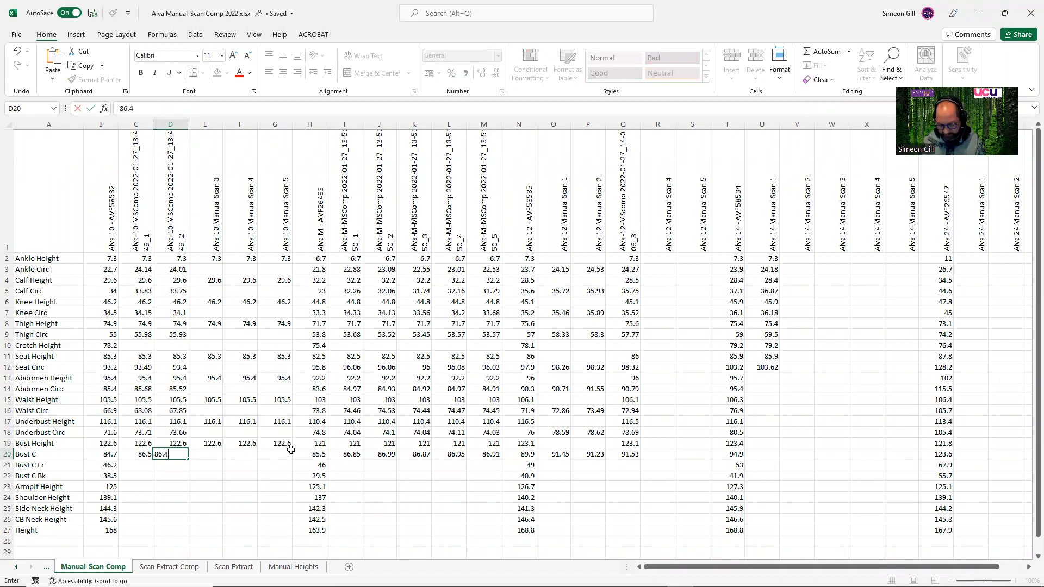
click(241, 486)
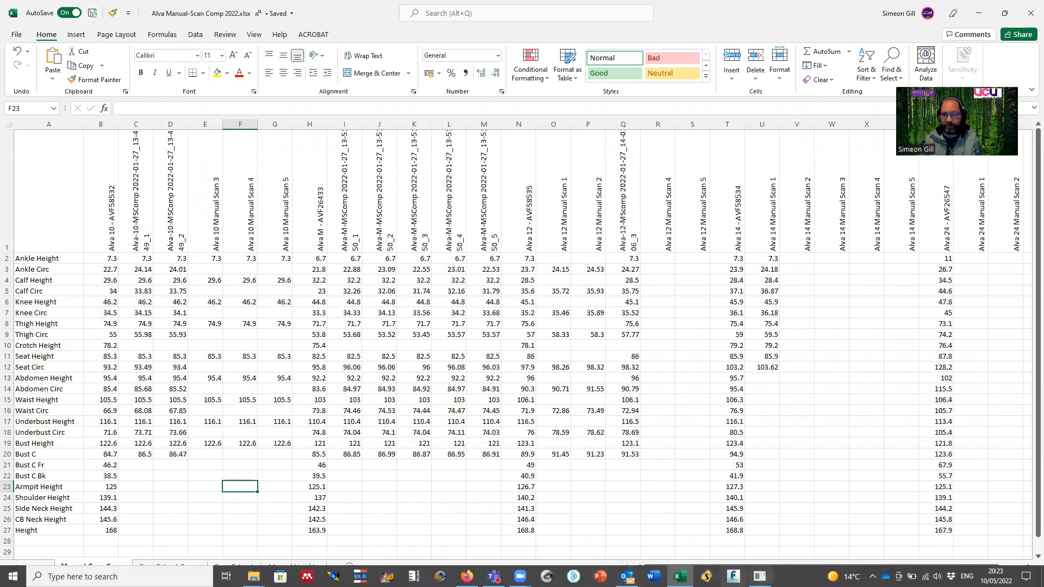
click(733, 576)
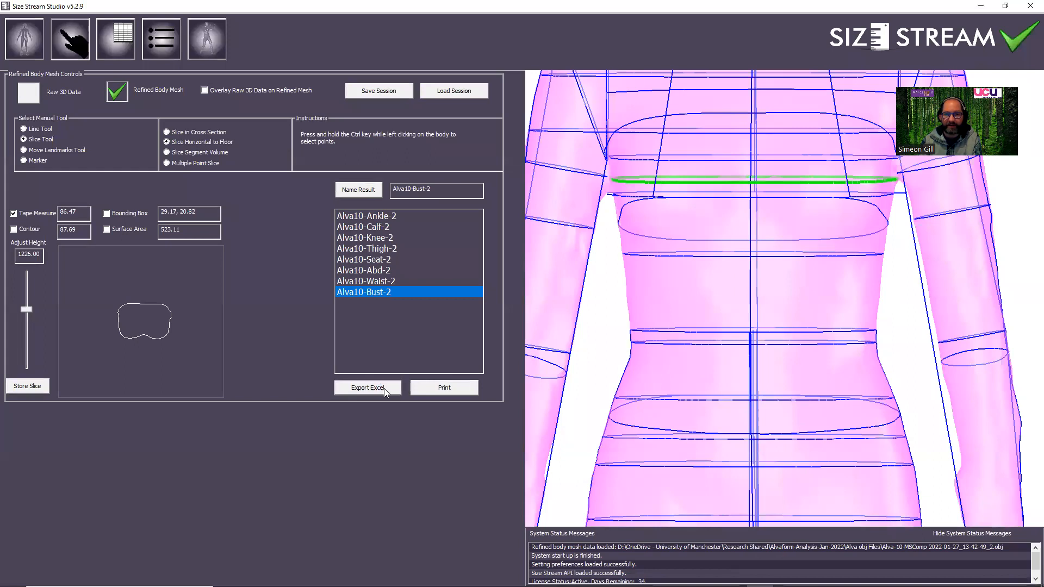
Start exporting the stored manual measurements to Excel format, naming the file Alva10-2-ManualMsrment.csv.
click(368, 387)
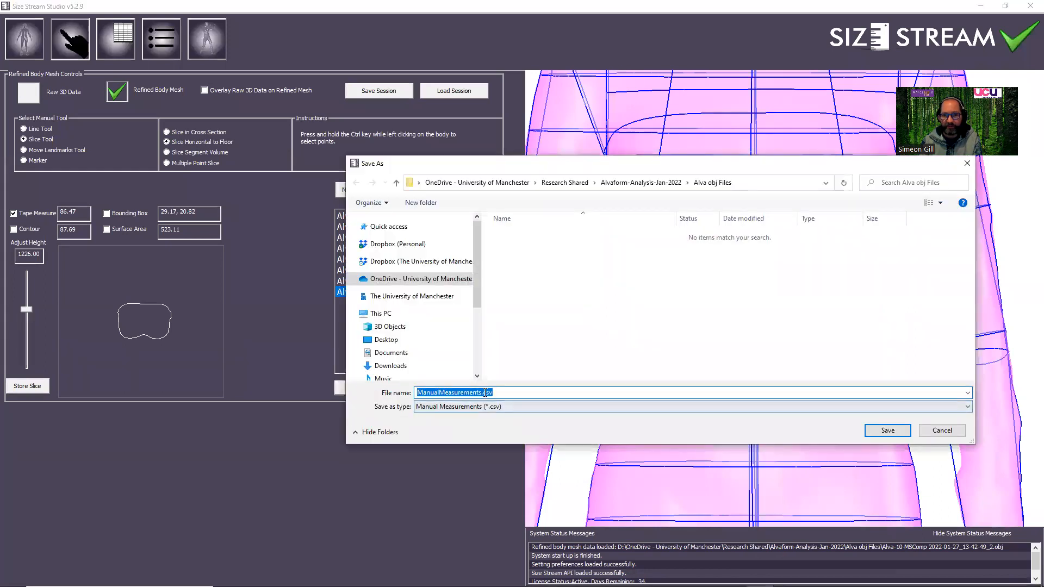
drag(482, 392, 409, 397)
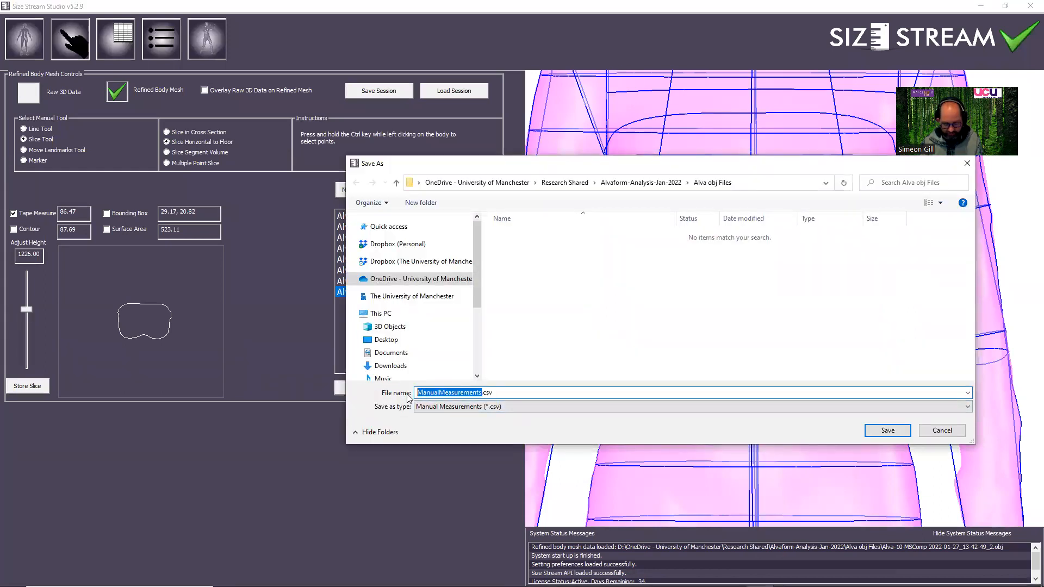
text(Alva)
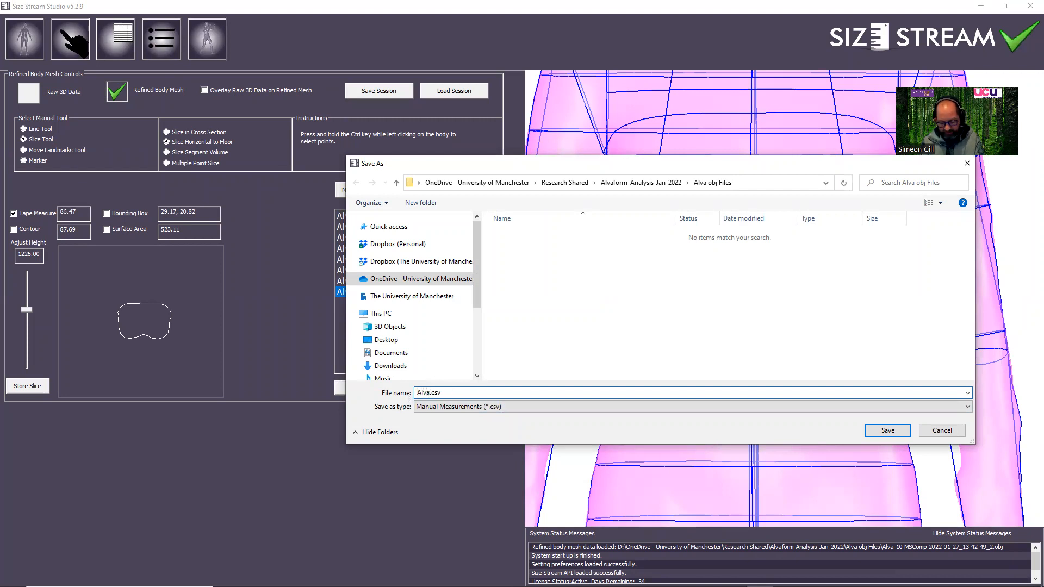
text(0-ManualMsrment)
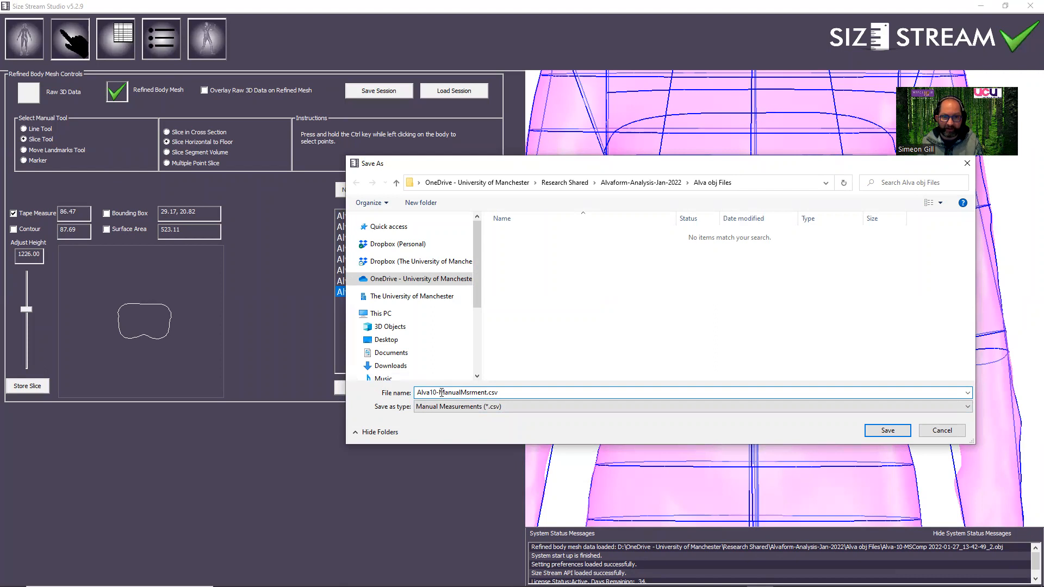
text(2-)
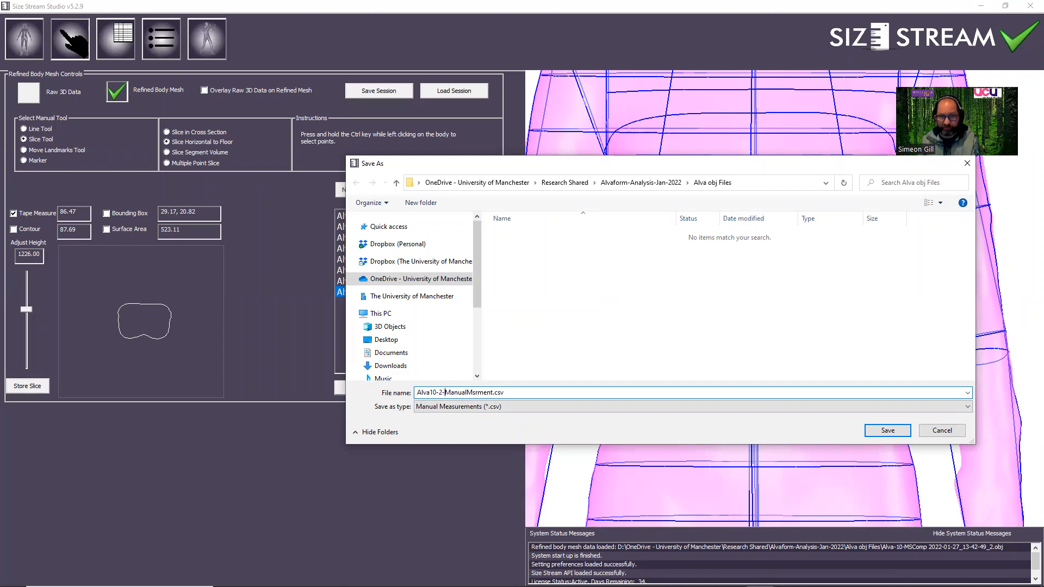
Save the export in the Alva Manual Circs folder as ManualMeasurements-Alva10-2.csv, basing the name on the existing Alva10-1 file.
click(640, 185)
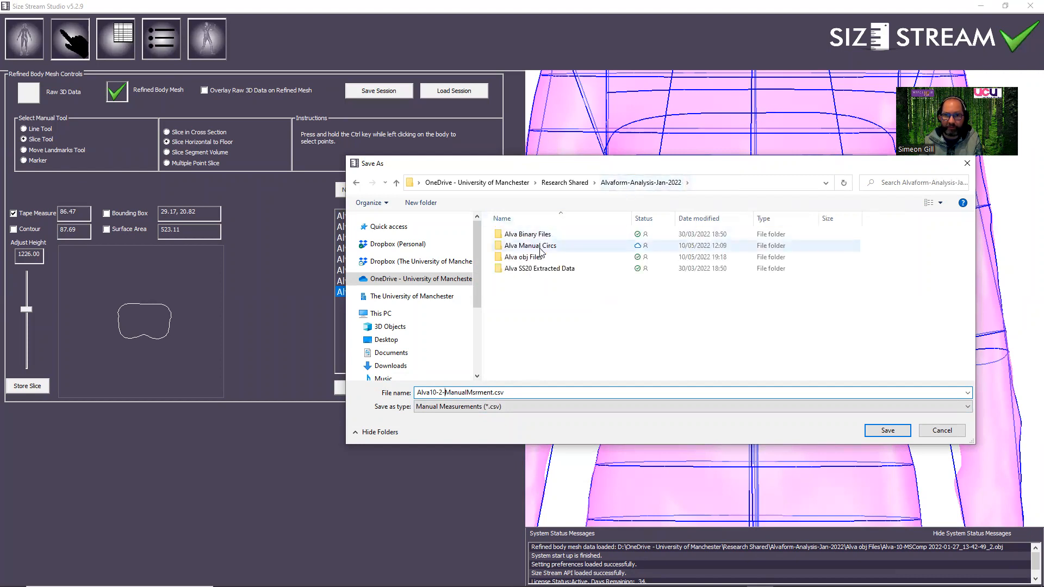
double_click(538, 246)
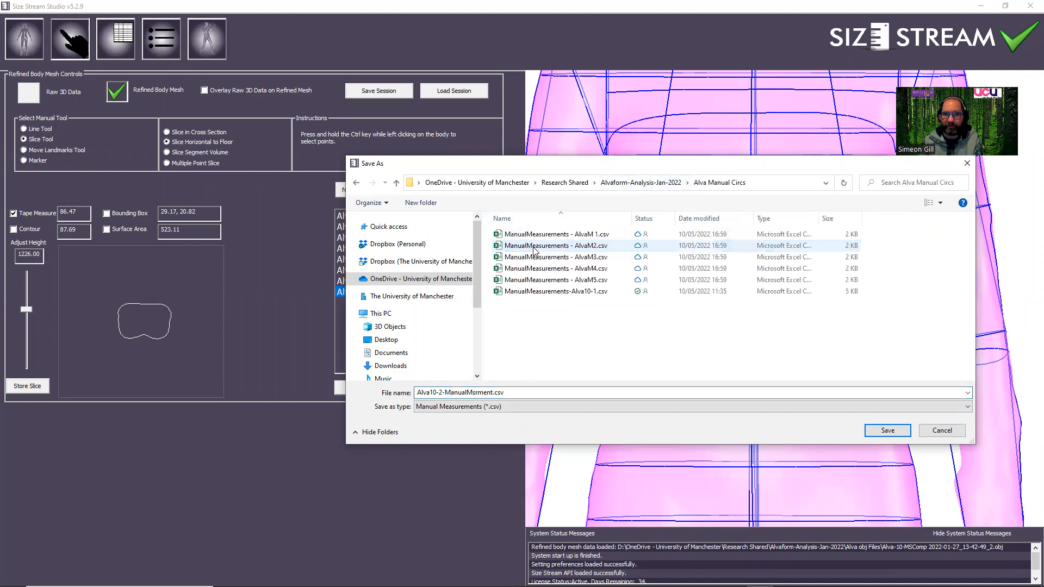
click(542, 293)
double_click(512, 392)
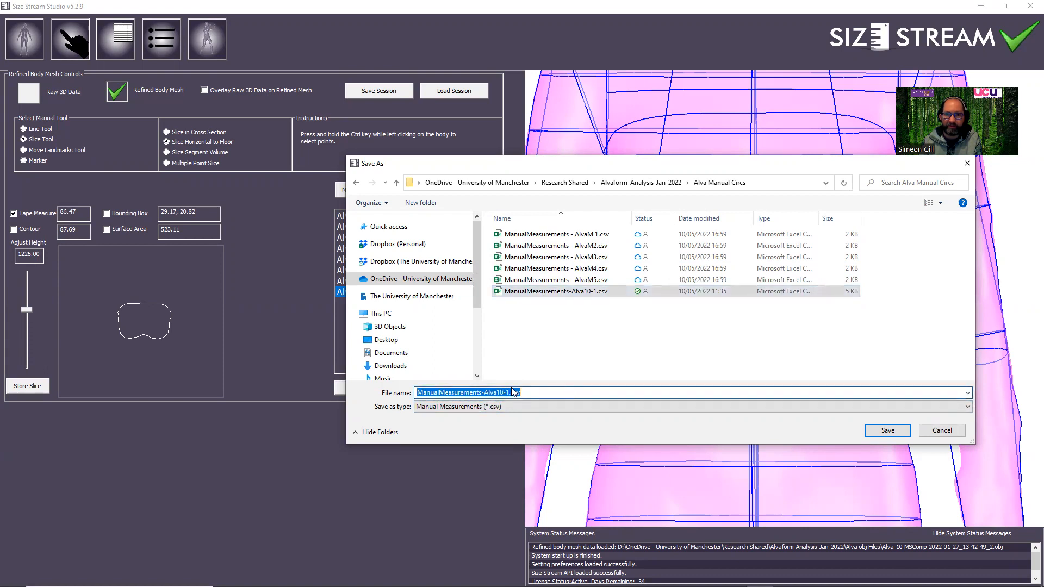
click(508, 392)
key(BackSpace)
text(2)
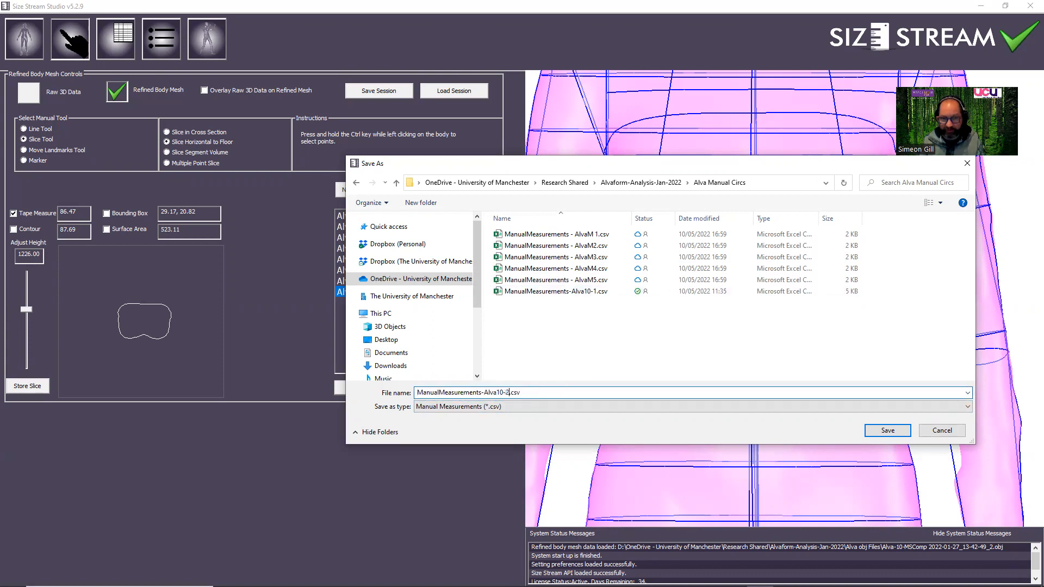
click(888, 430)
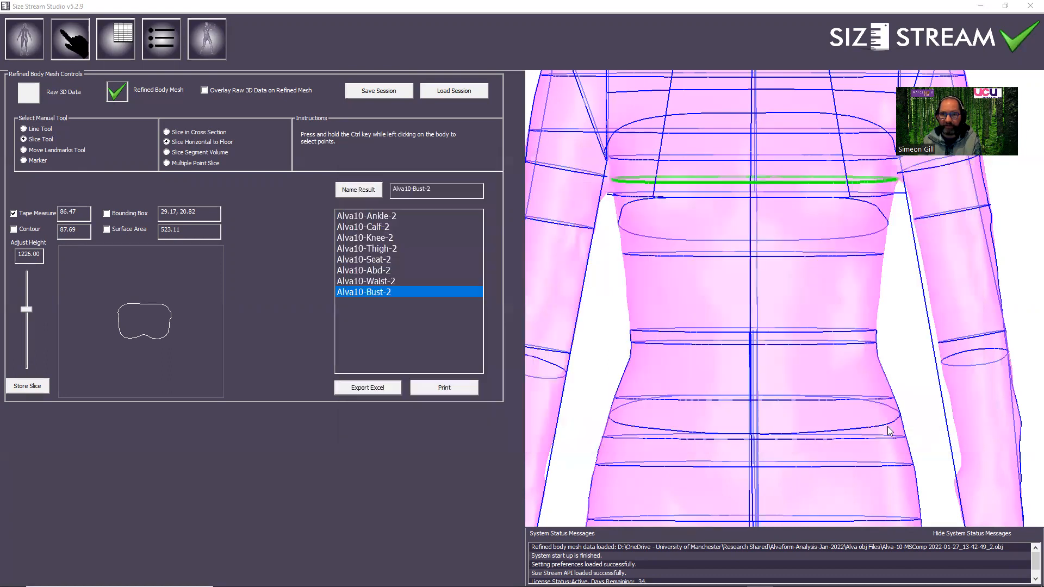